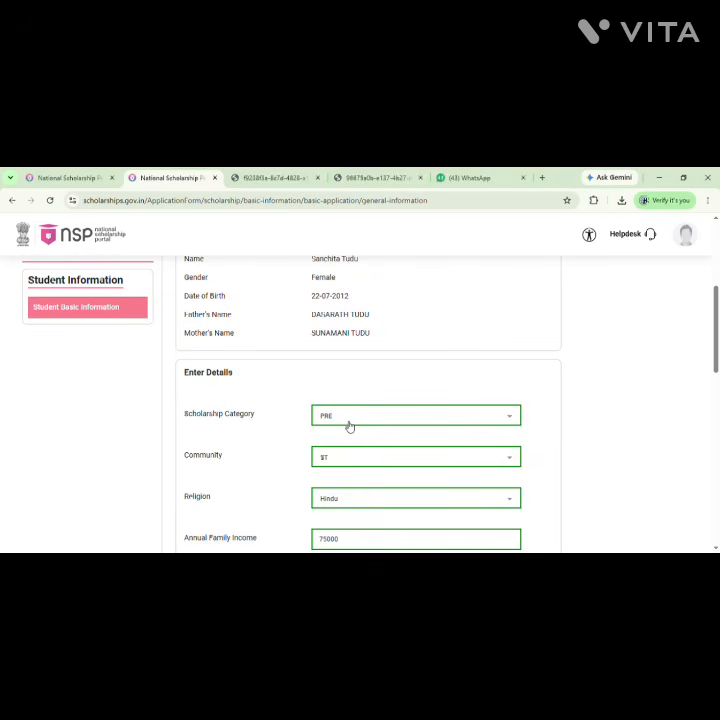
Set the scholarship category to PRE and check the available options for community and religion
left_click(349, 416)
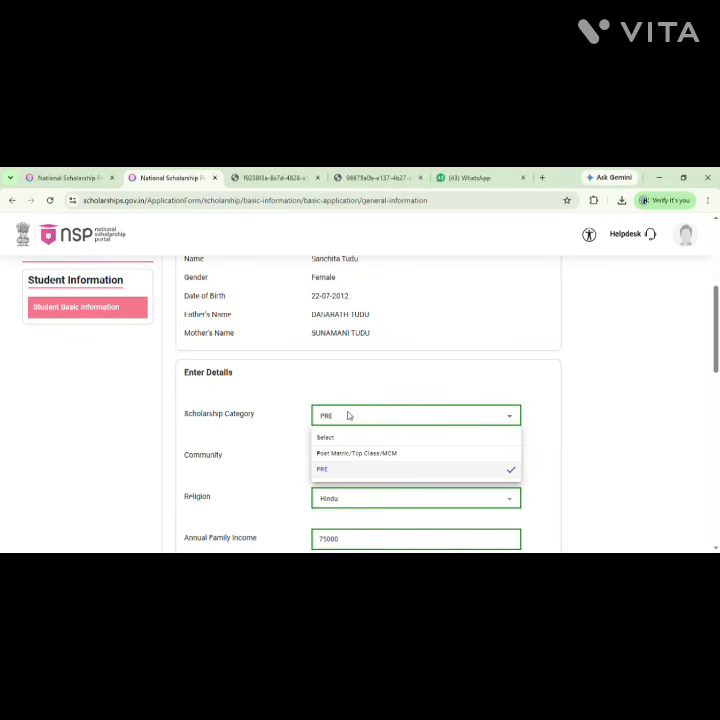
left_click(333, 476)
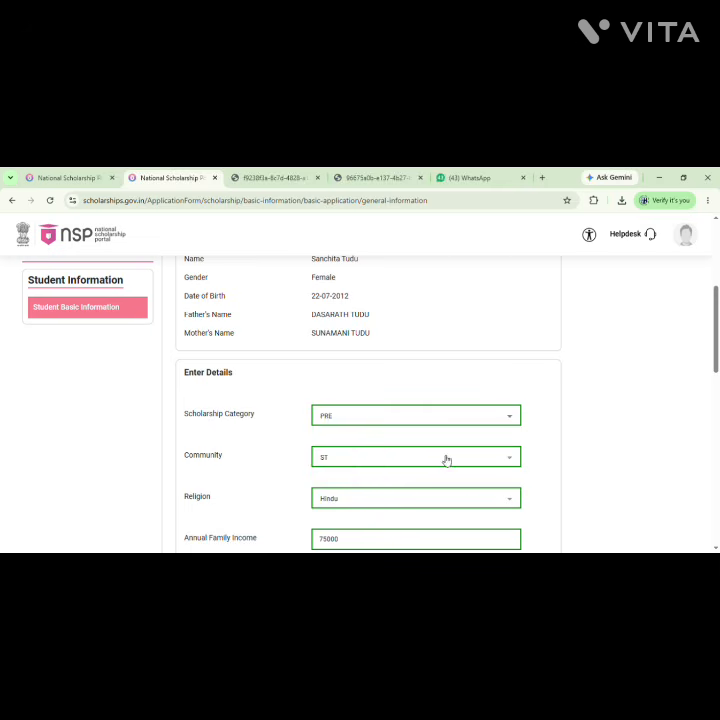
left_click(445, 460)
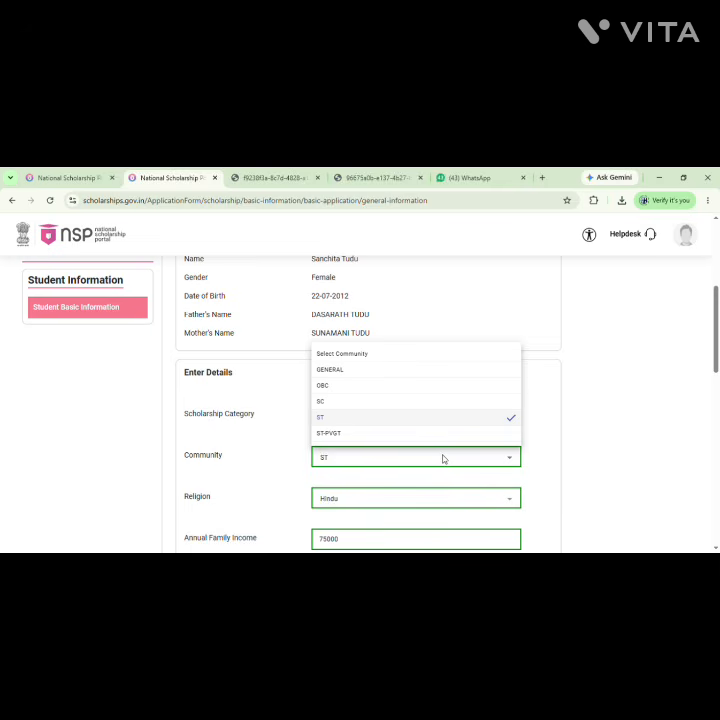
left_click(445, 459)
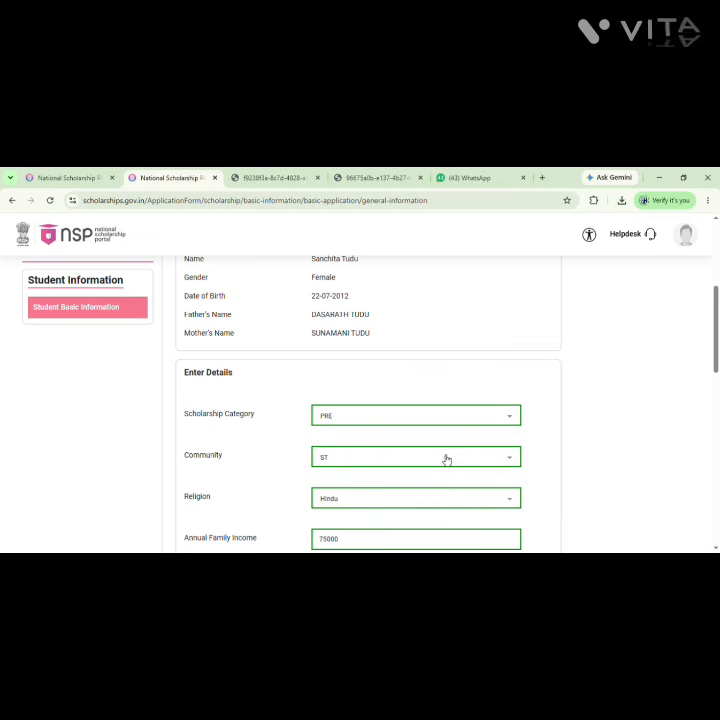
left_click(367, 499)
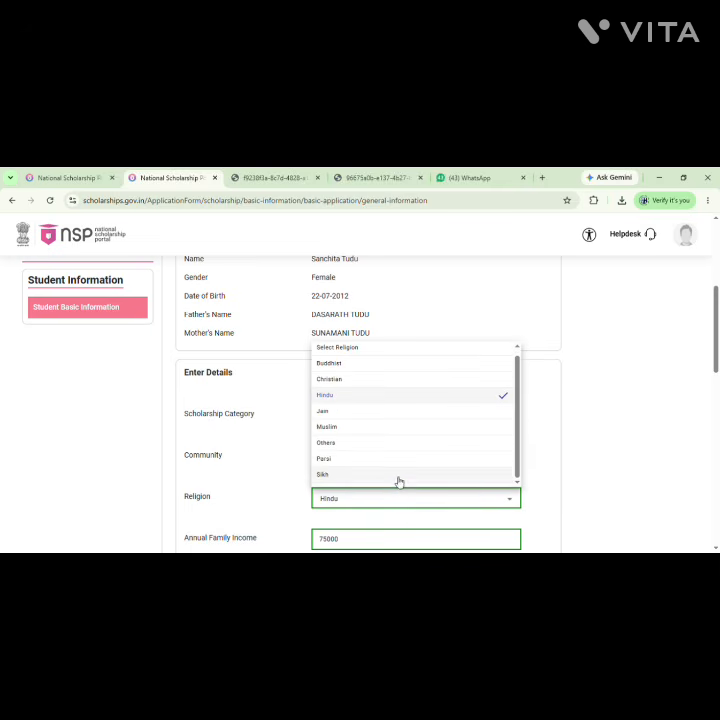
left_click(383, 498)
Check the annual family income entry and the Divyangjan options in the applicant details
scroll(368, 450, "down", 2)
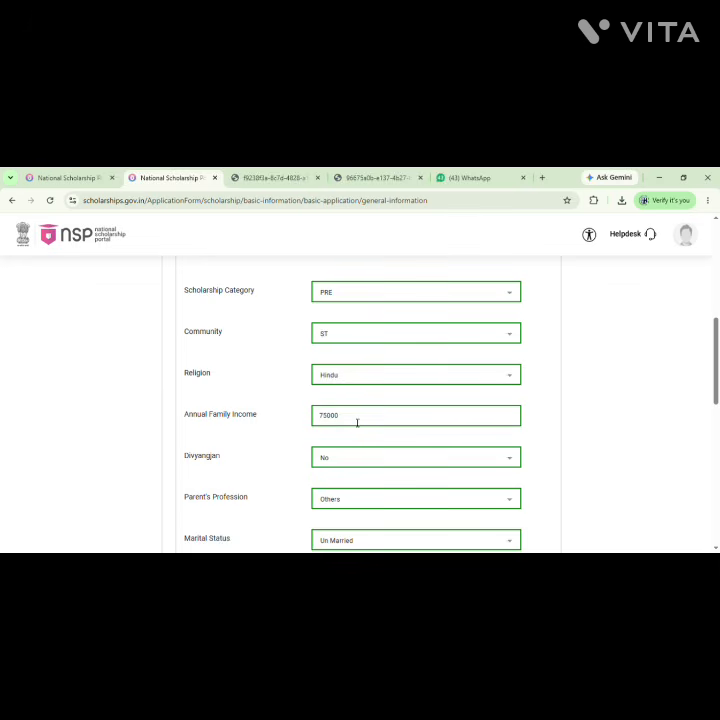
left_click_drag(360, 421, 322, 421)
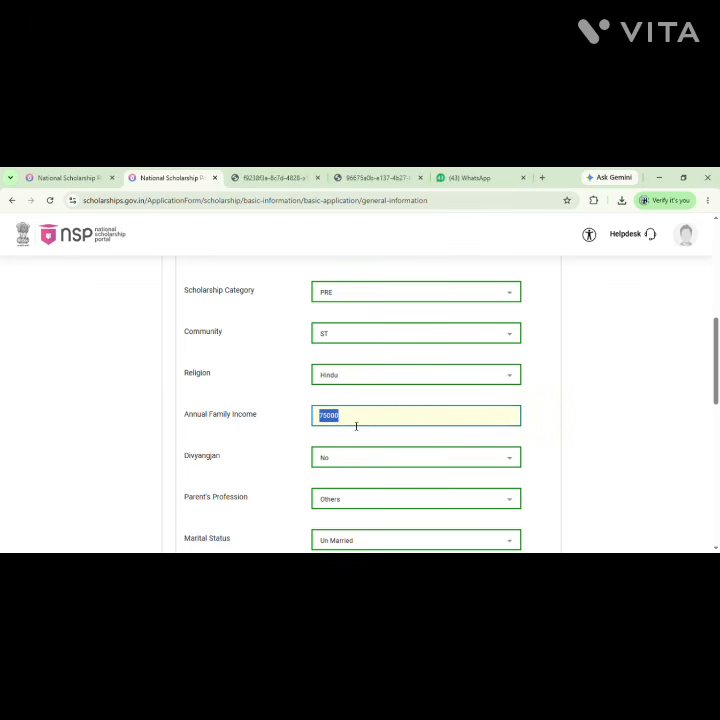
left_click(550, 425)
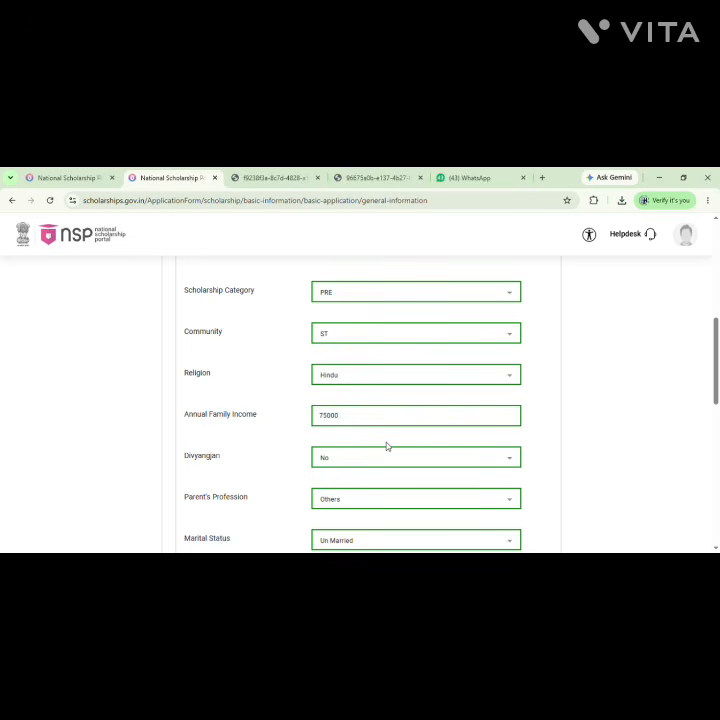
scroll(387, 446, "down", 2)
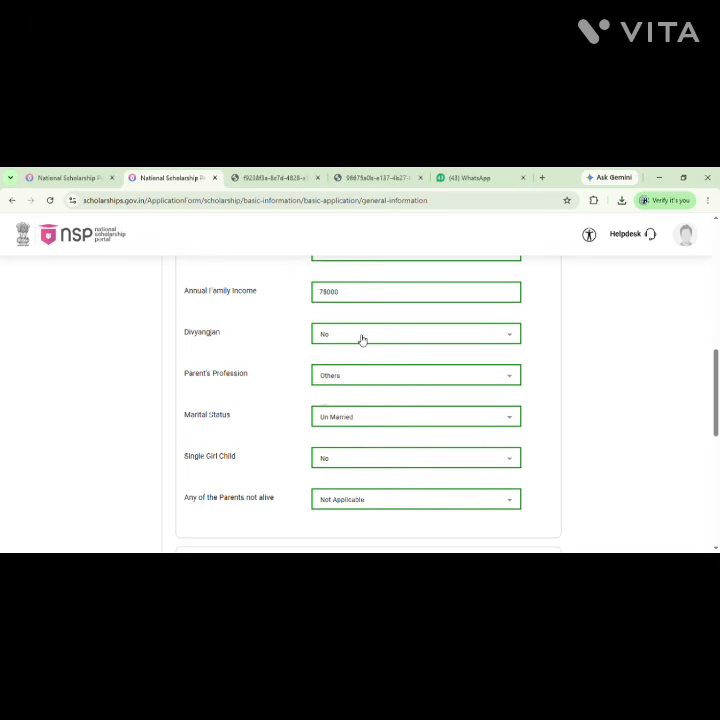
left_click(362, 339)
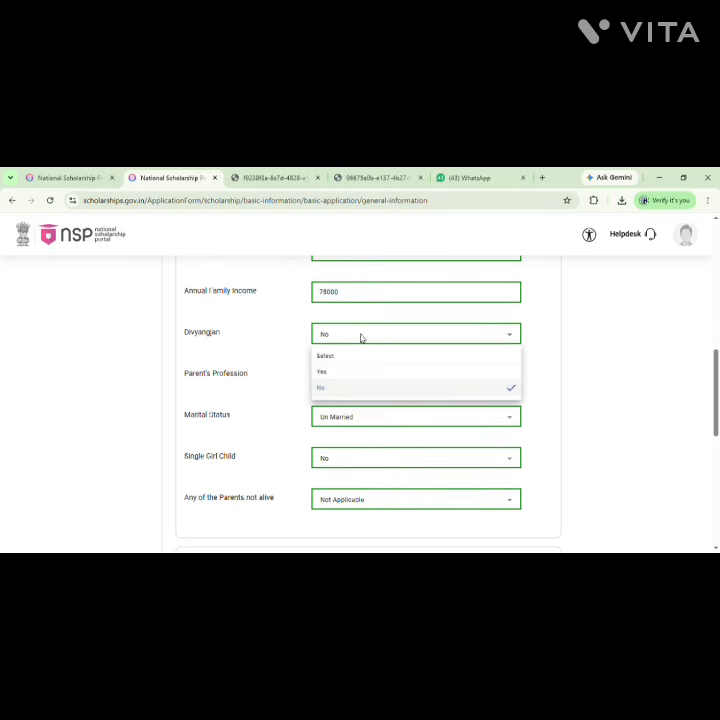
left_click(541, 372)
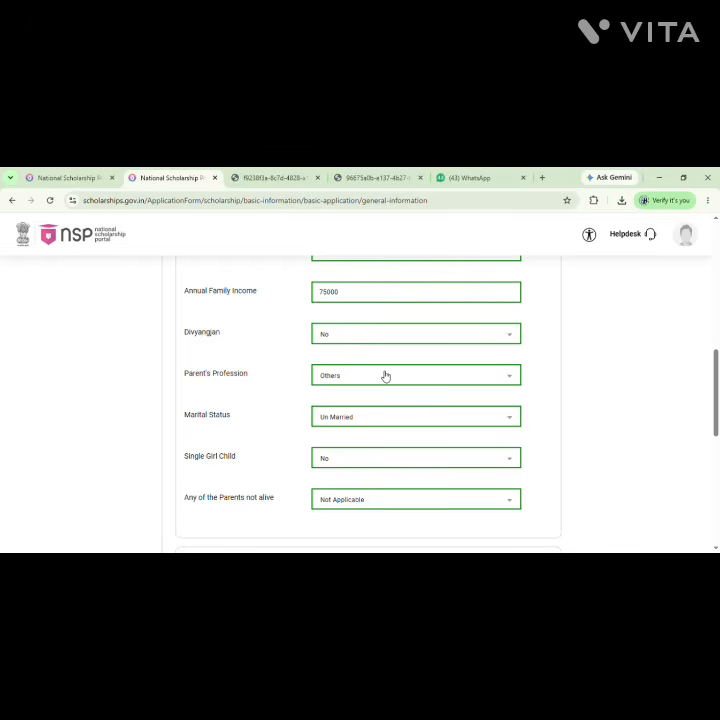
Set the marital status to Un Married and Single Girl Child to No
left_click(369, 421)
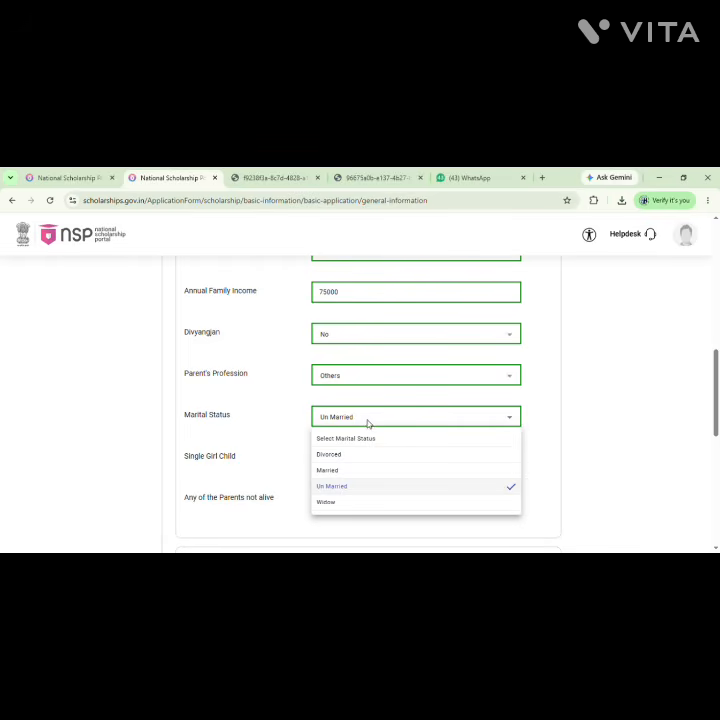
left_click(349, 486)
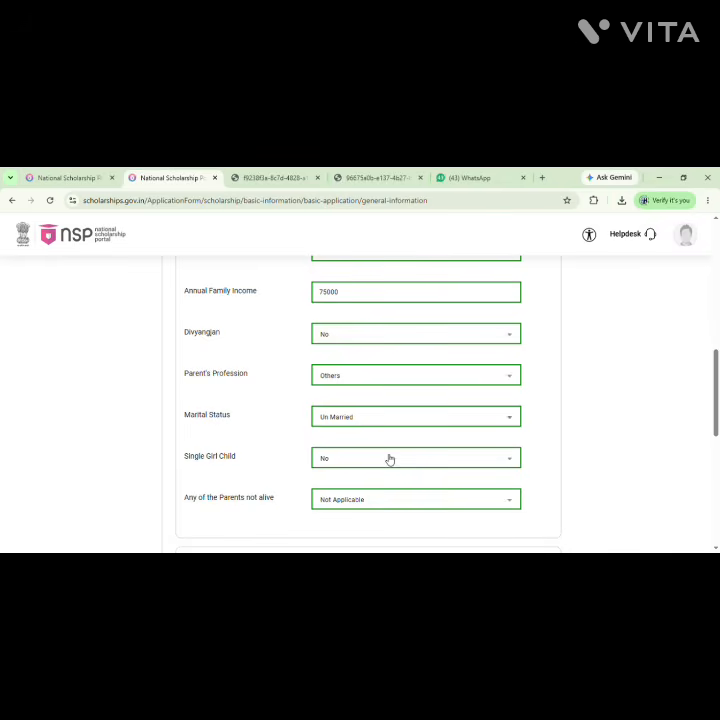
left_click(389, 458)
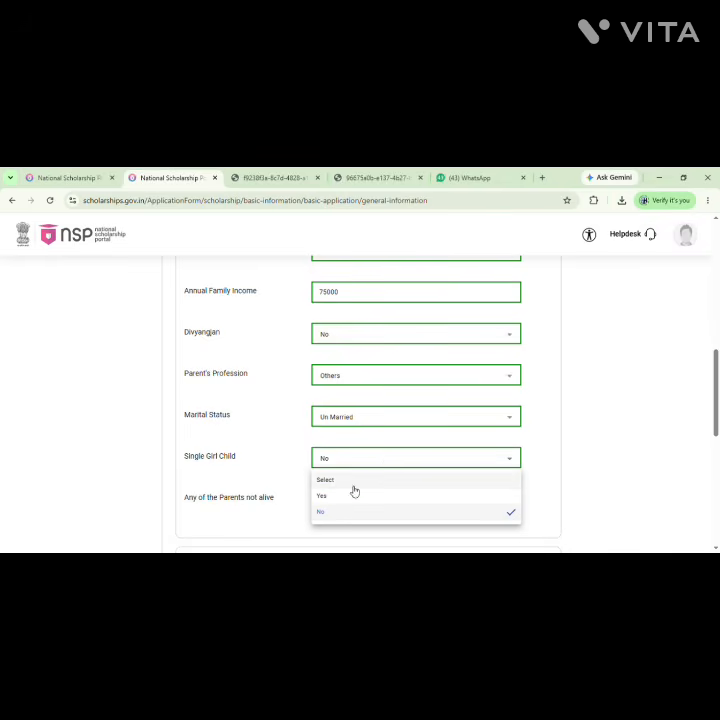
left_click(323, 514)
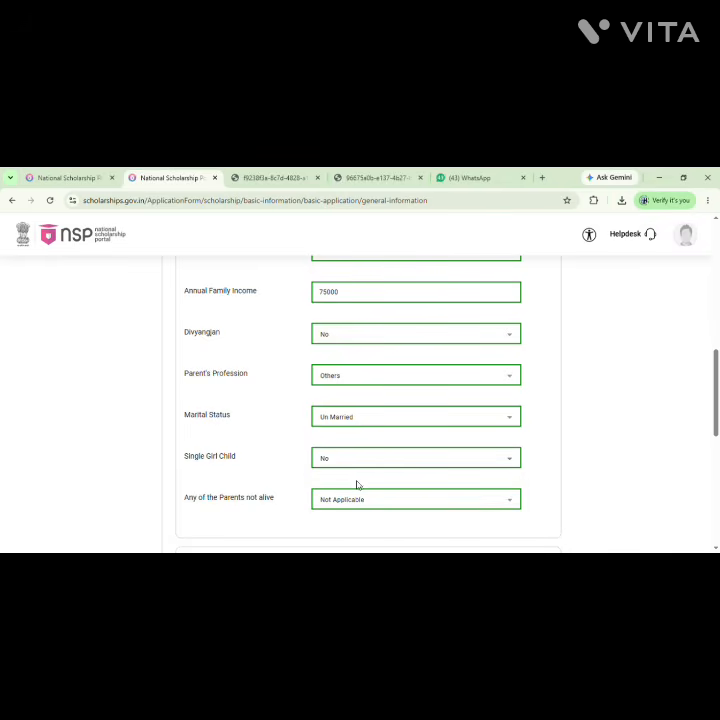
Review the parents' status and the permanent address fields, including the sub district and village choices
scroll(405, 462, "down", 5)
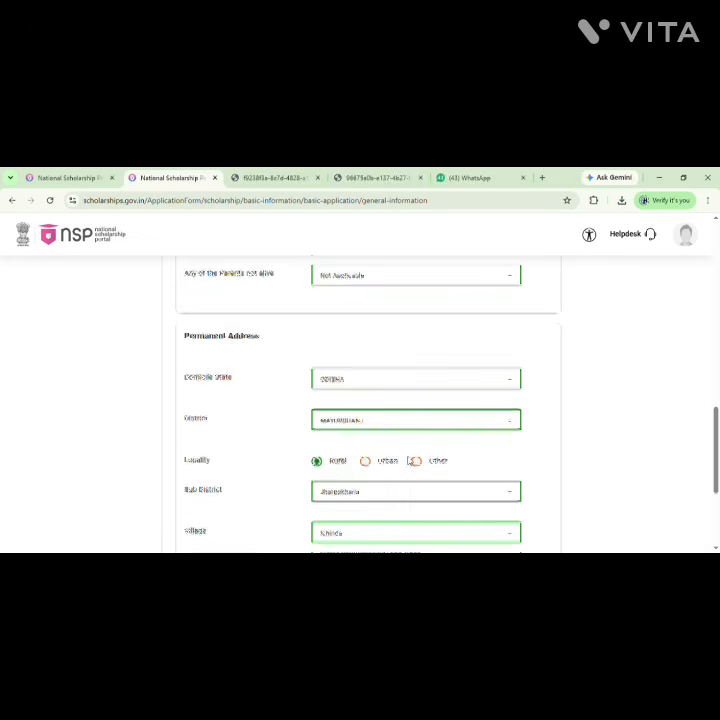
scroll(408, 461, "up", 2)
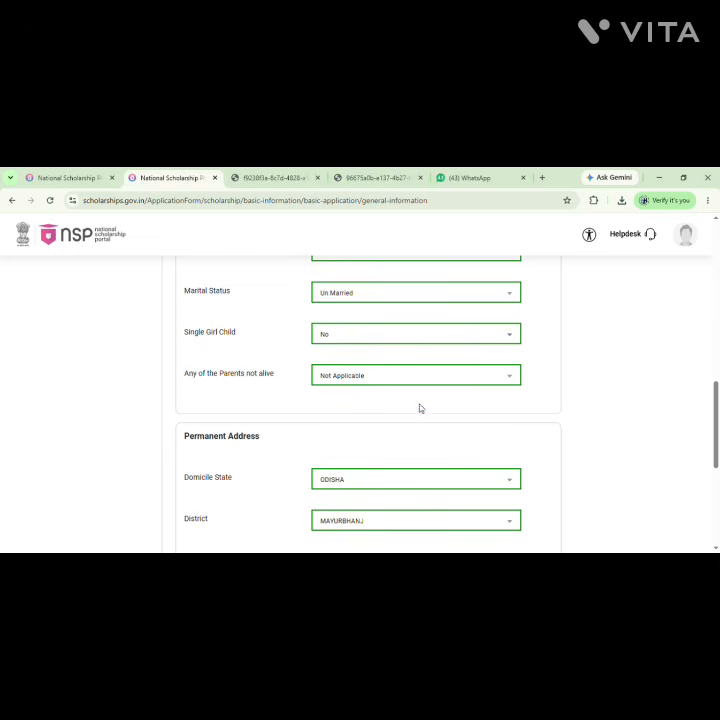
scroll(420, 408, "down", 3)
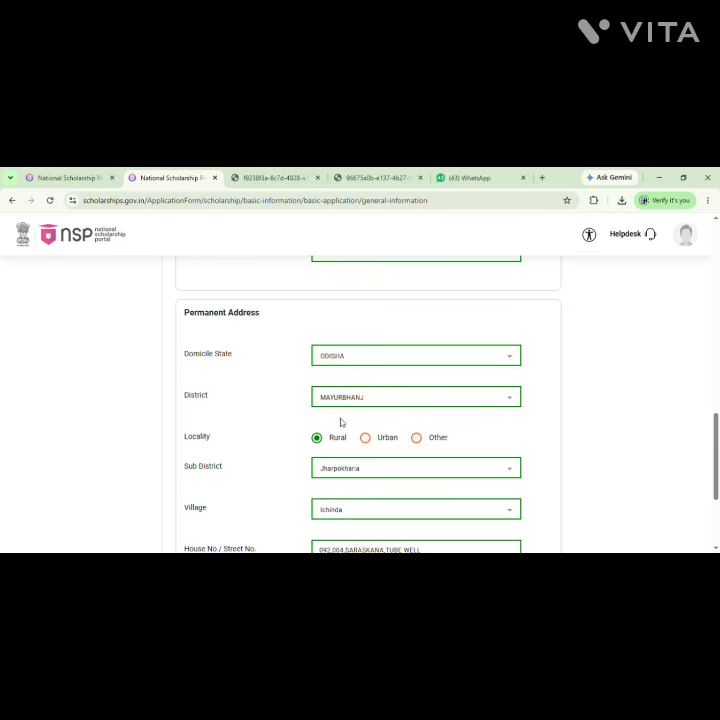
scroll(341, 421, "down", 3)
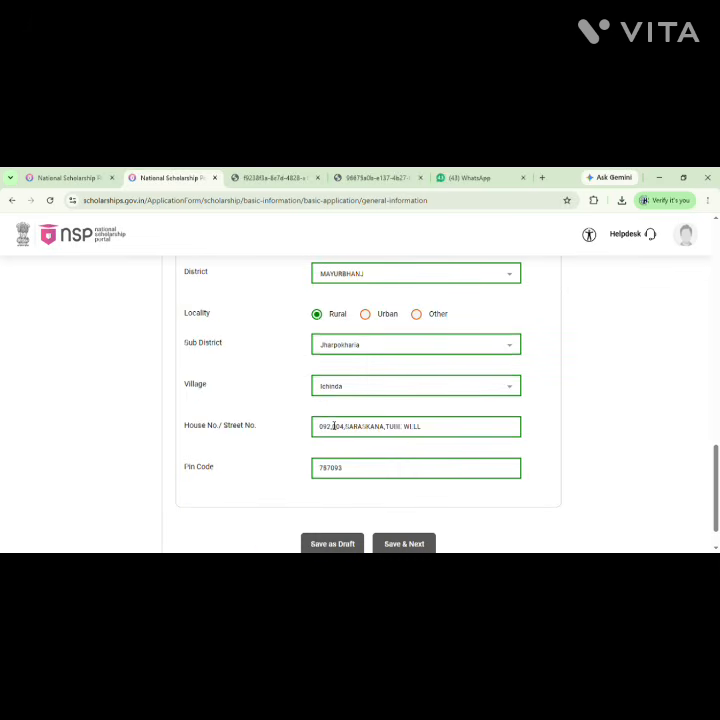
left_click(375, 349)
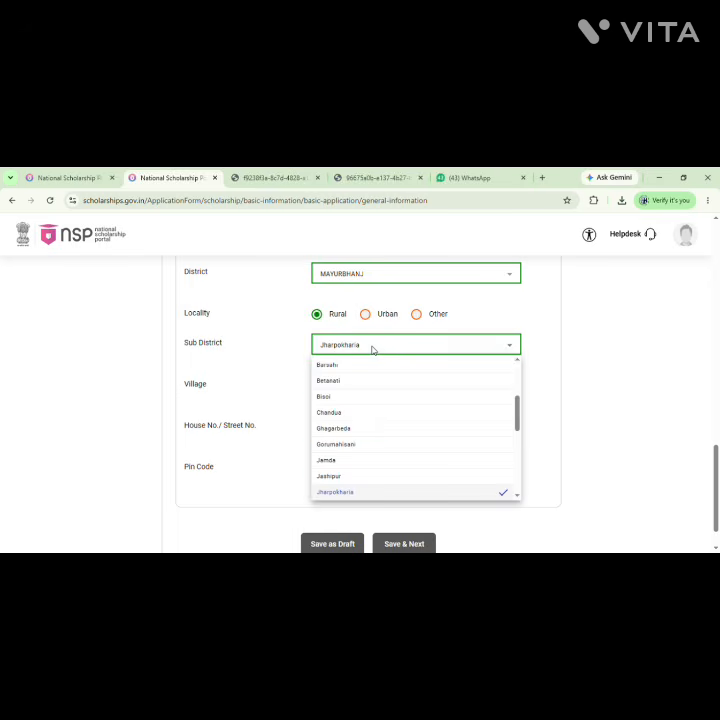
left_click(548, 376)
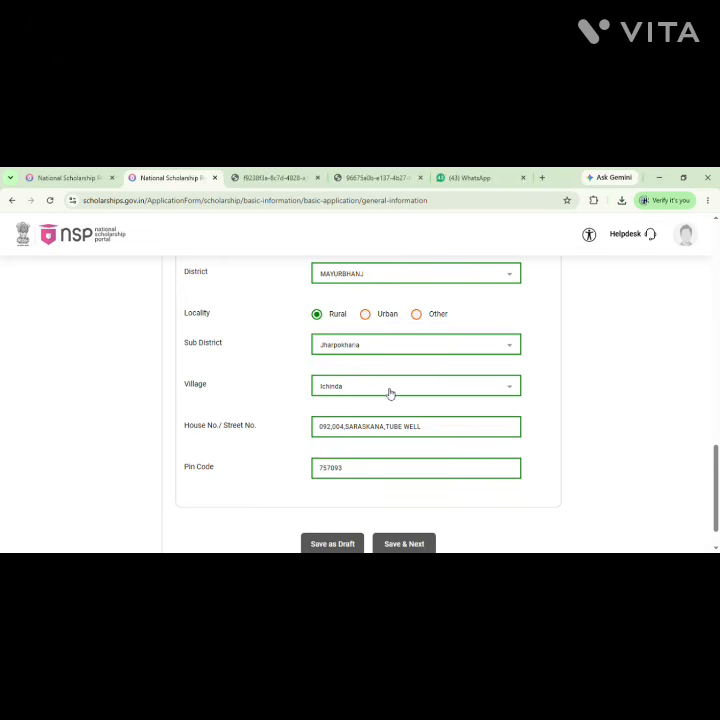
left_click(389, 391)
left_click(539, 395)
scroll(396, 317, "up", 2)
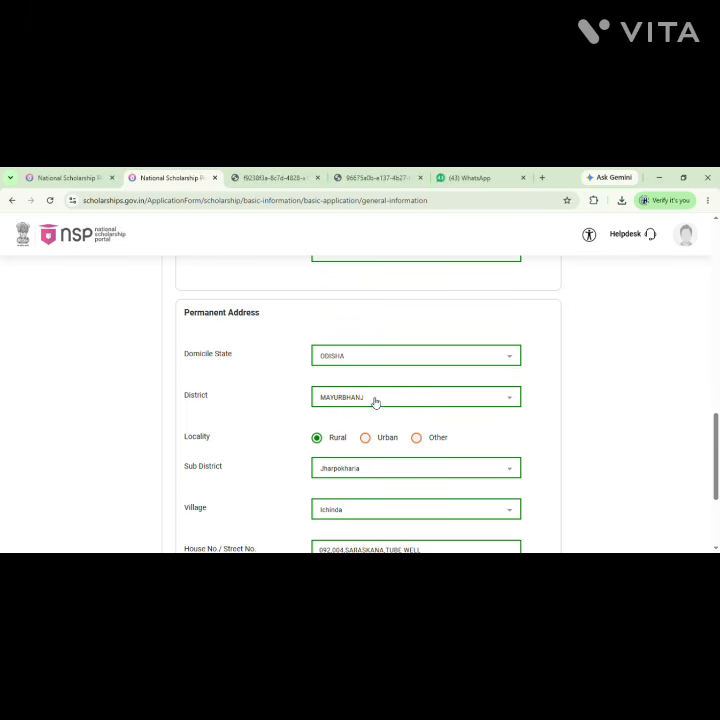
scroll(375, 402, "up", 2)
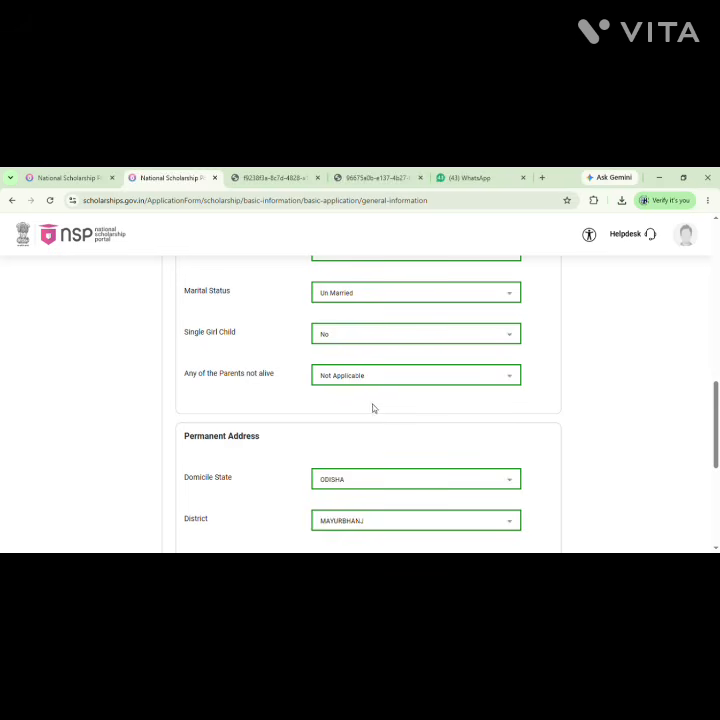
scroll(370, 415, "down", 4)
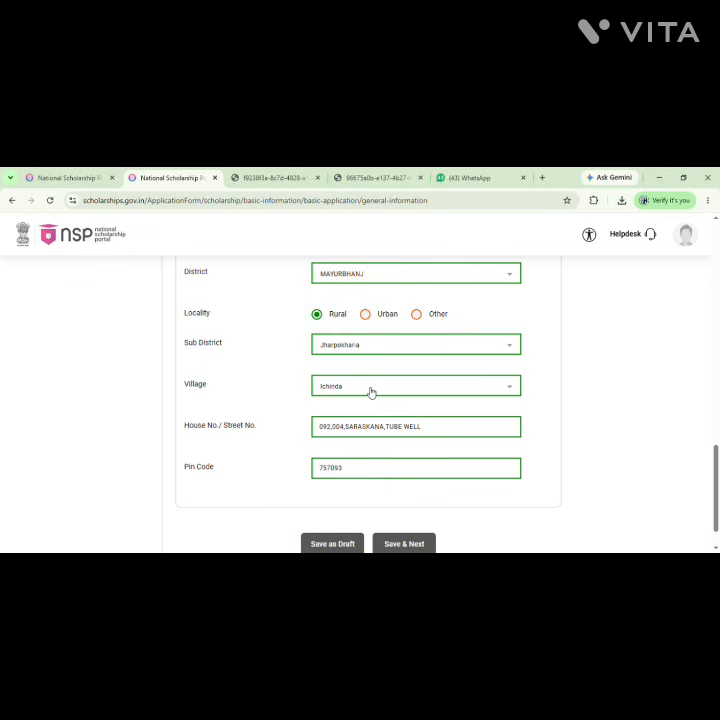
Confirm the house and street details of the permanent address and save the general information to continue to the academic details
left_click(455, 430)
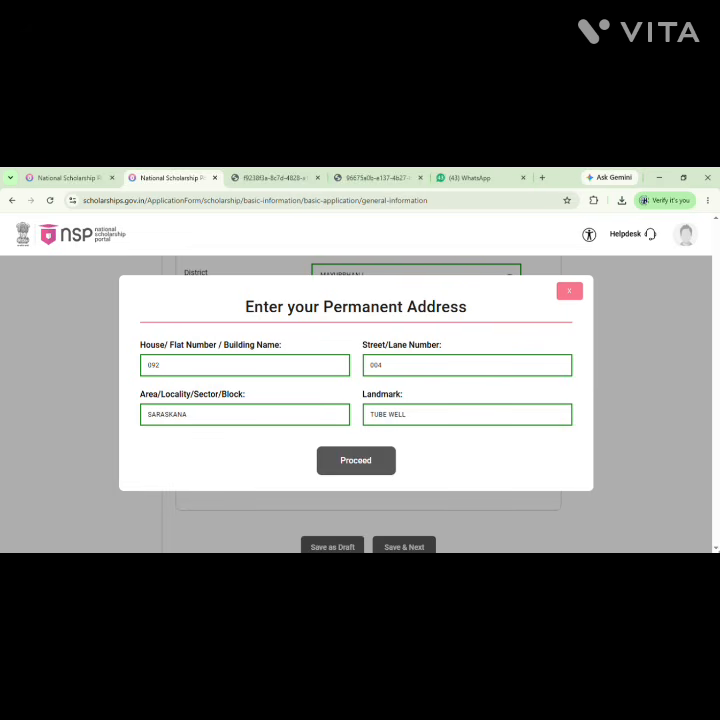
left_click(351, 463)
scroll(391, 441, "down", 1)
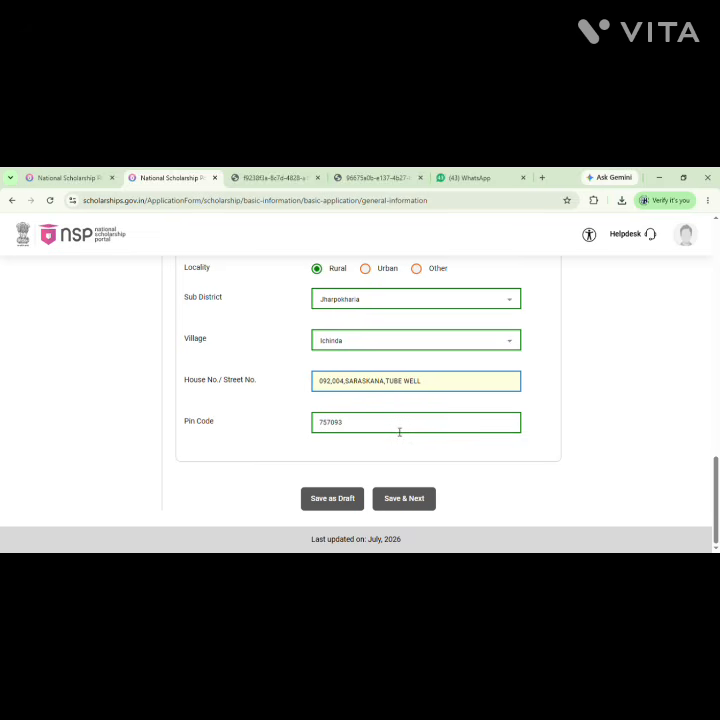
left_click(419, 506)
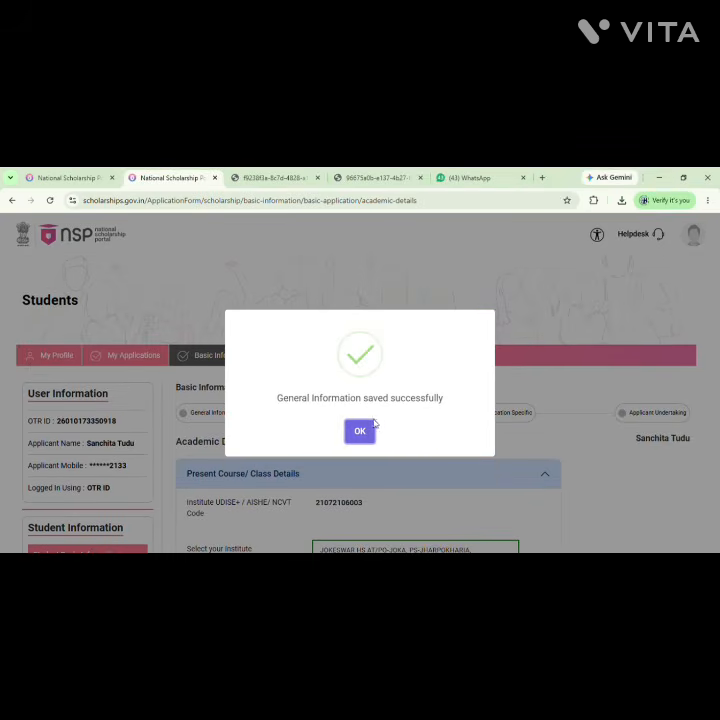
left_click(360, 431)
View the institute search options without picking another institute, and set the present class/course to IX
scroll(424, 390, "down", 3)
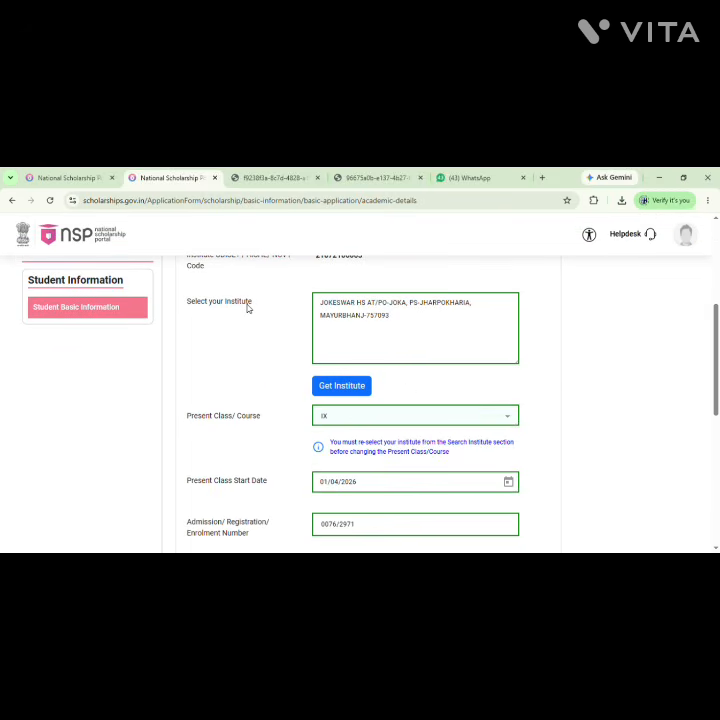
left_click(331, 387)
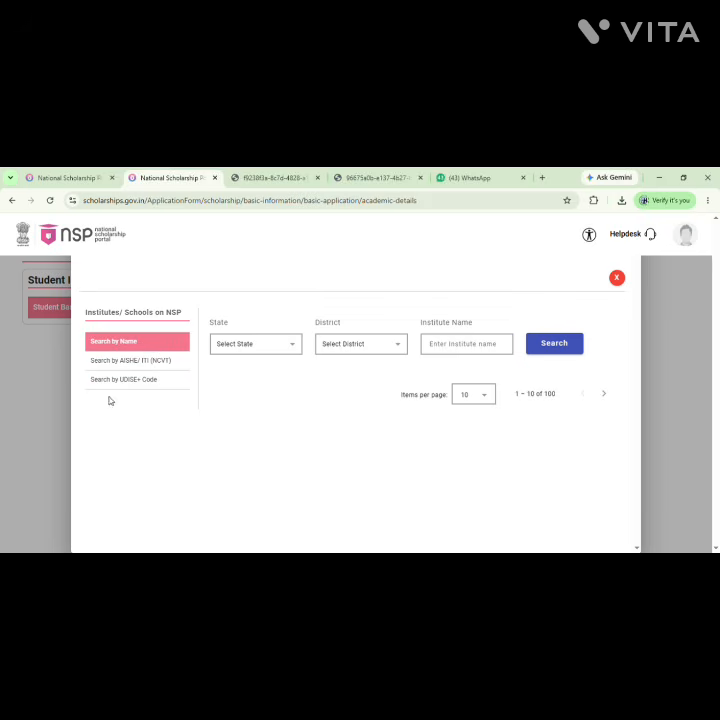
left_click(617, 277)
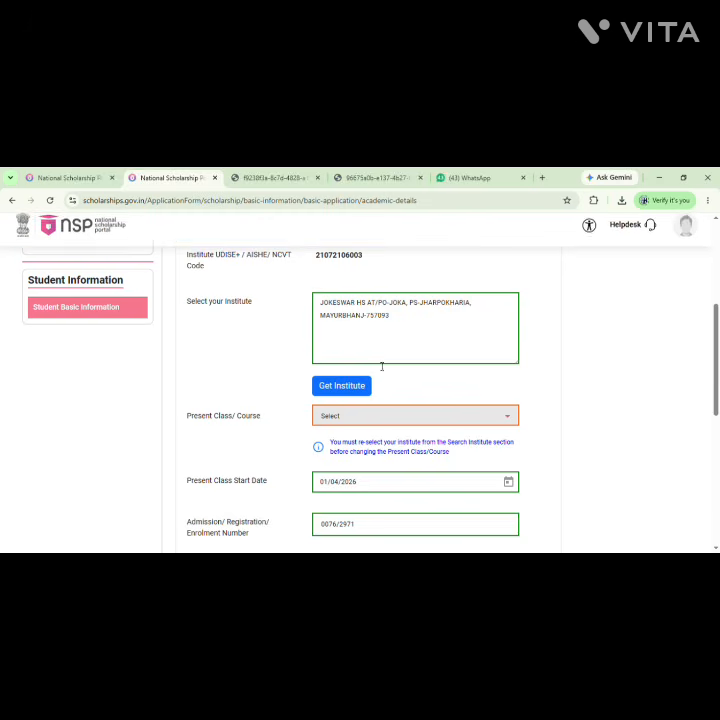
left_click(366, 418)
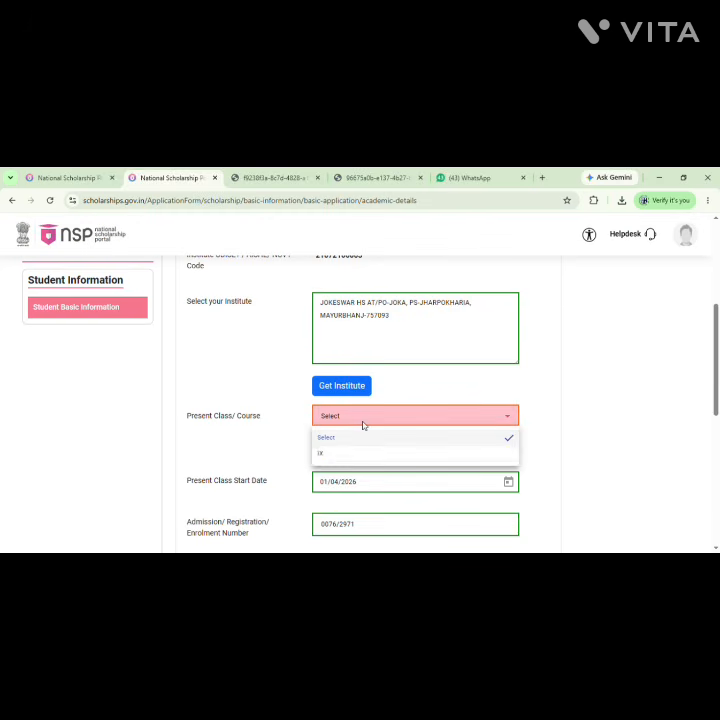
left_click(320, 455)
Review the class start date, admission, roll number and section entries, and check the mode of study options
scroll(457, 428, "down", 3)
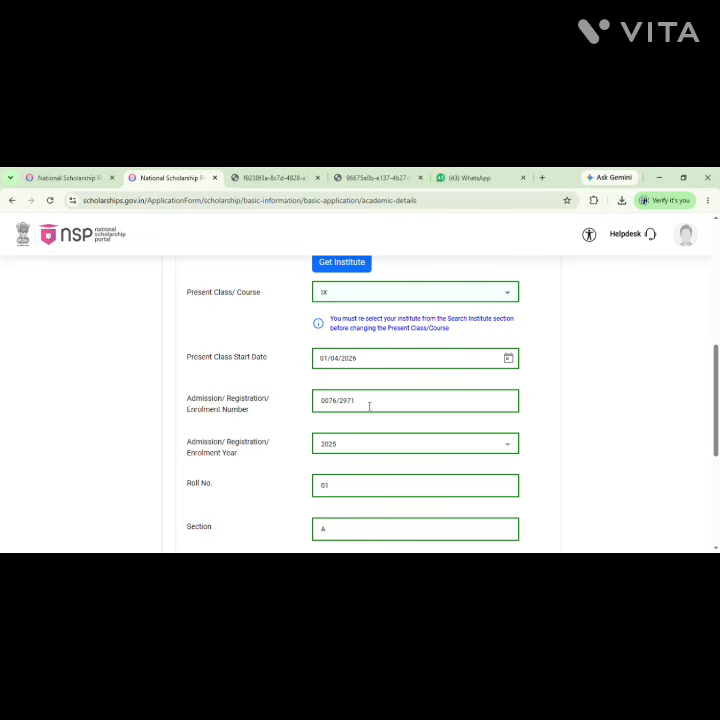
scroll(370, 406, "down", 2)
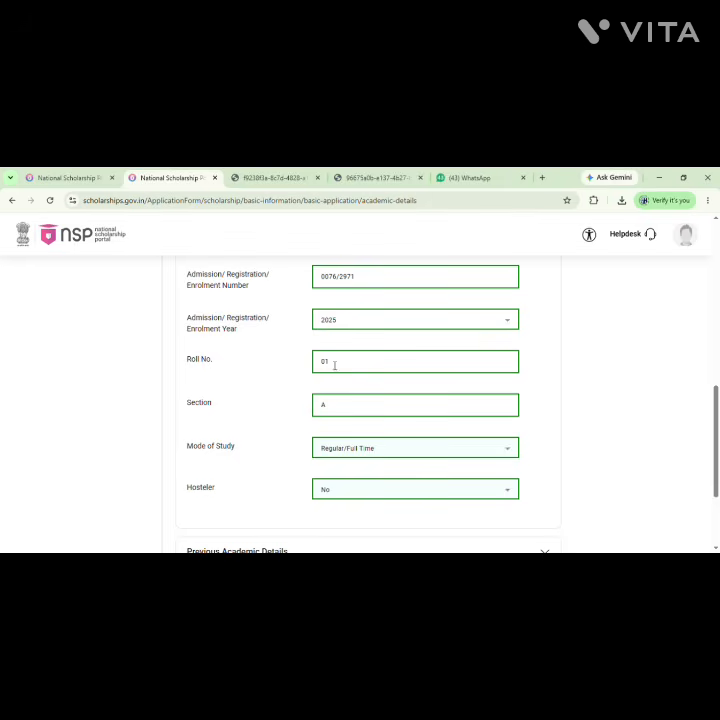
left_click(335, 453)
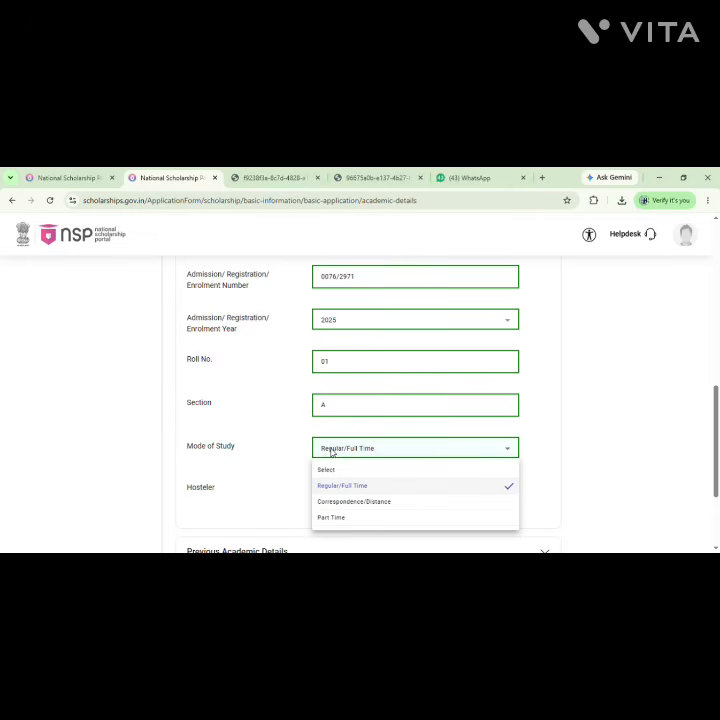
left_click(540, 448)
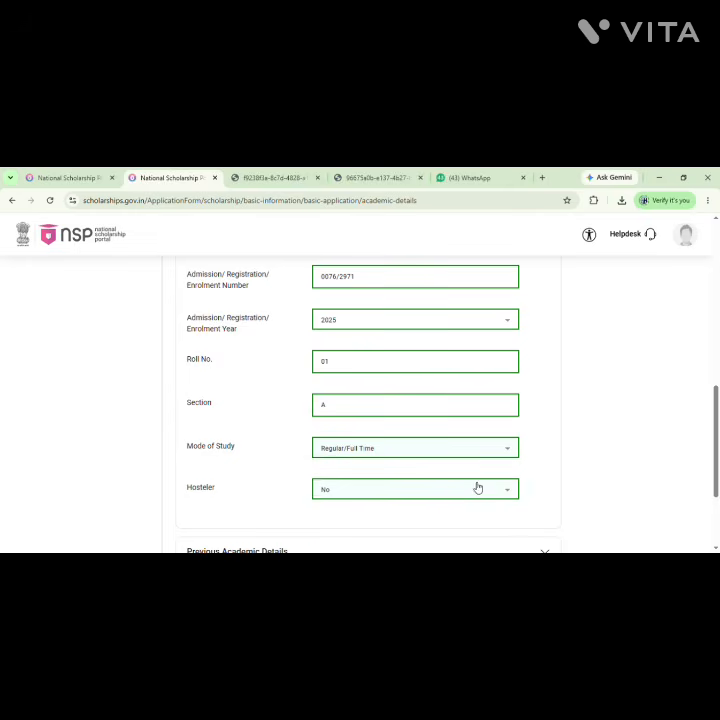
Set Hosteler to No and expand the previous academic details for review
left_click(450, 488)
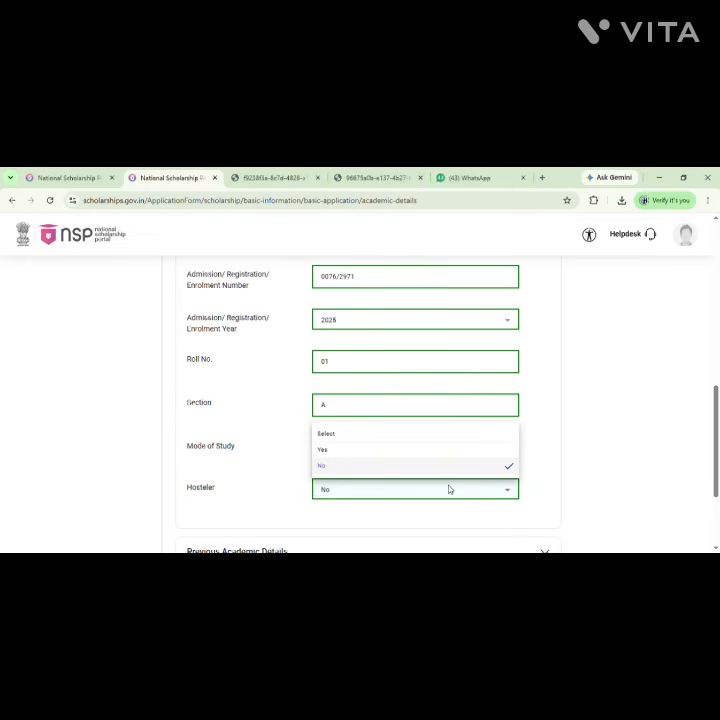
left_click(325, 466)
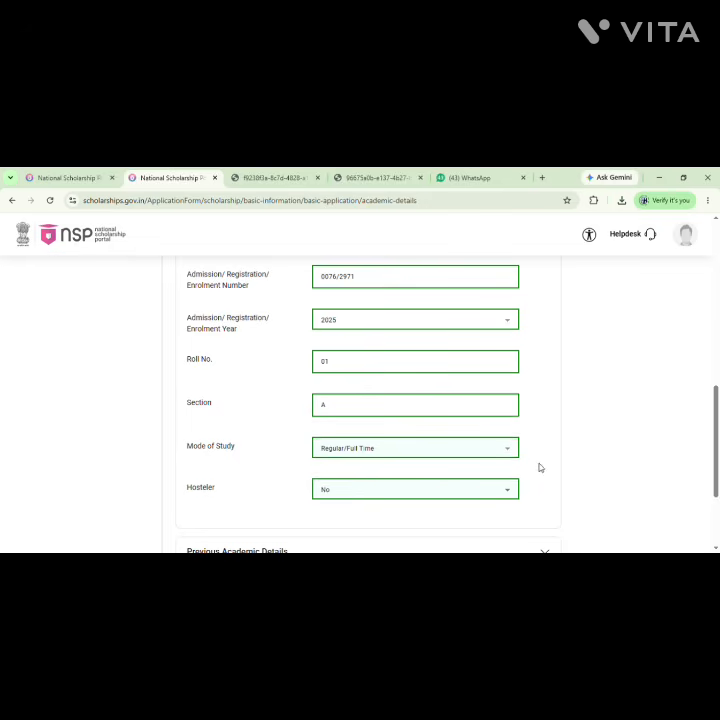
scroll(541, 466, "down", 3)
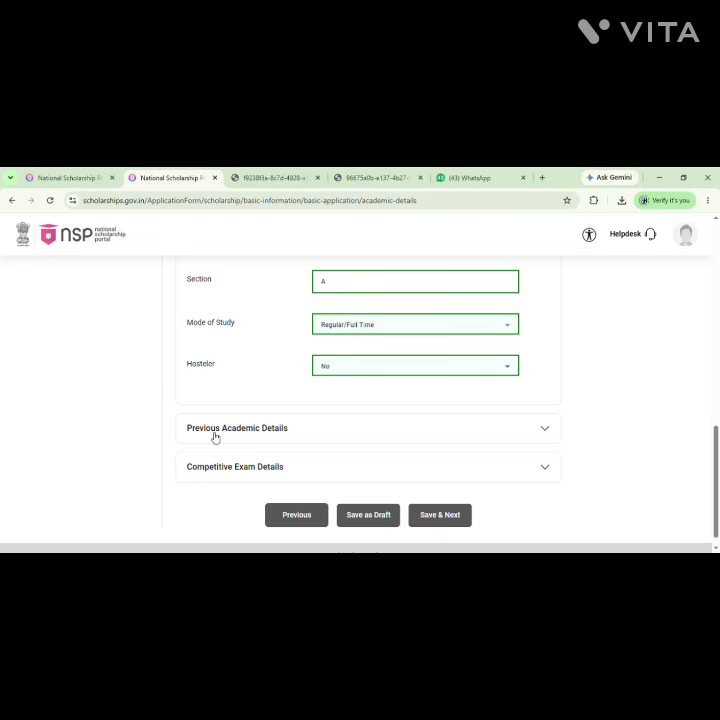
left_click(547, 431)
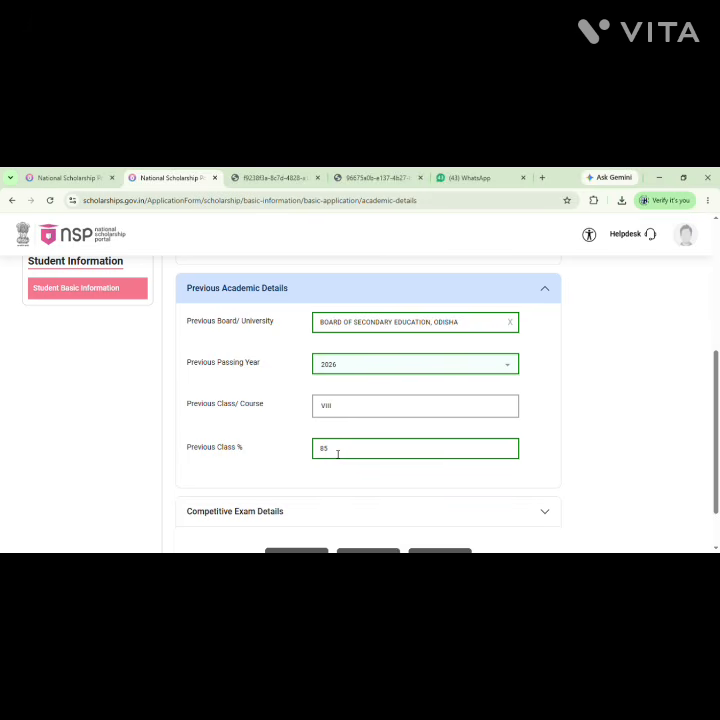
Expand the competitive exam details and set the qualified competitive exam to NMMS
scroll(518, 473, "down", 2)
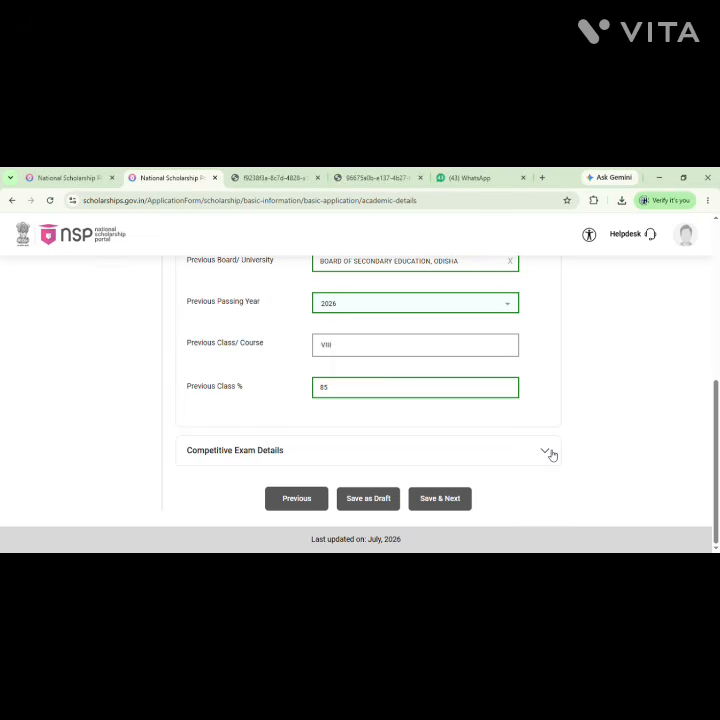
left_click(549, 453)
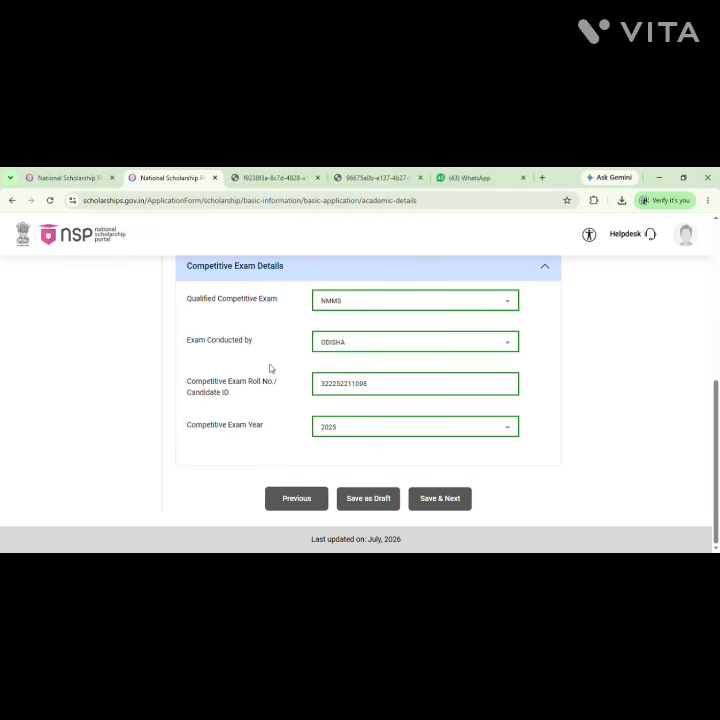
left_click(345, 303)
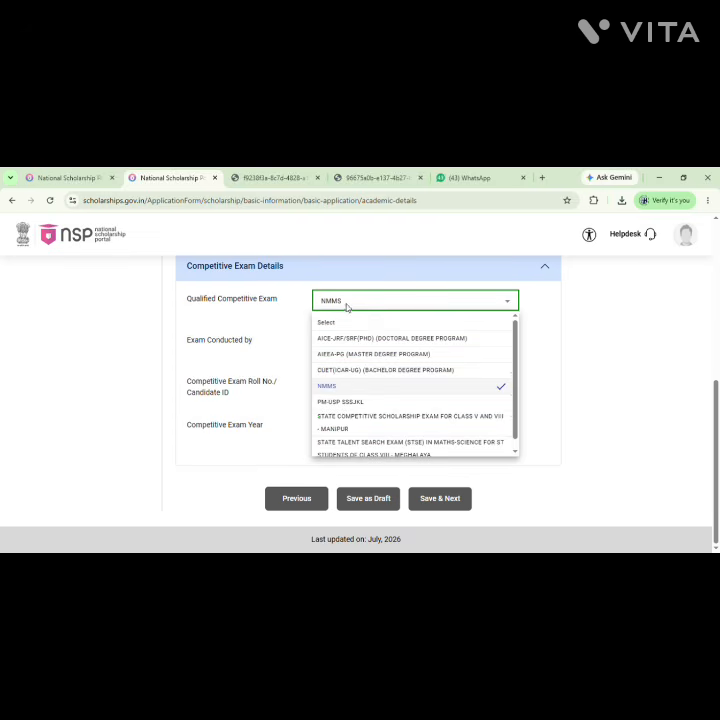
left_click(330, 387)
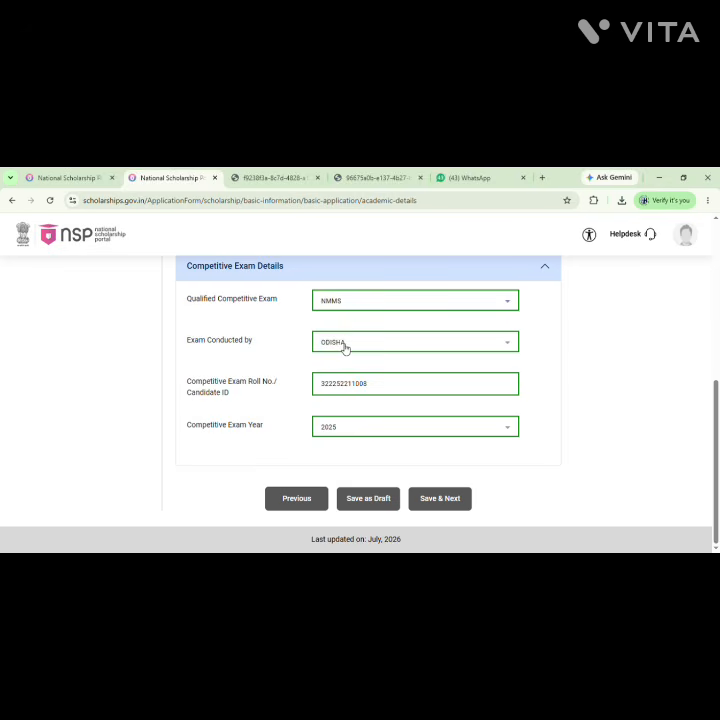
Re-enter the competitive exam roll number with exam year 2025, and save the academic details to continue to the undertaking
left_click_drag(375, 387, 326, 387)
key("BackSpace")
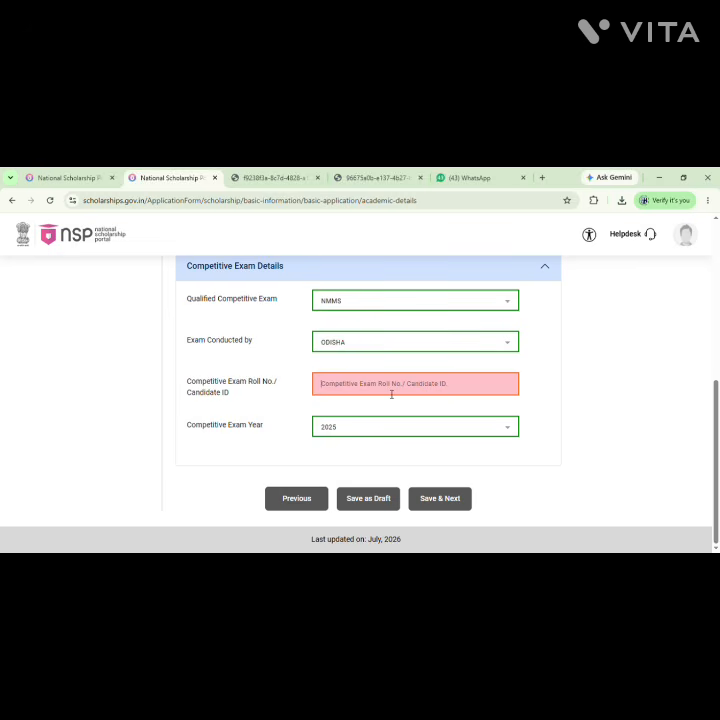
key("ctrl+v")
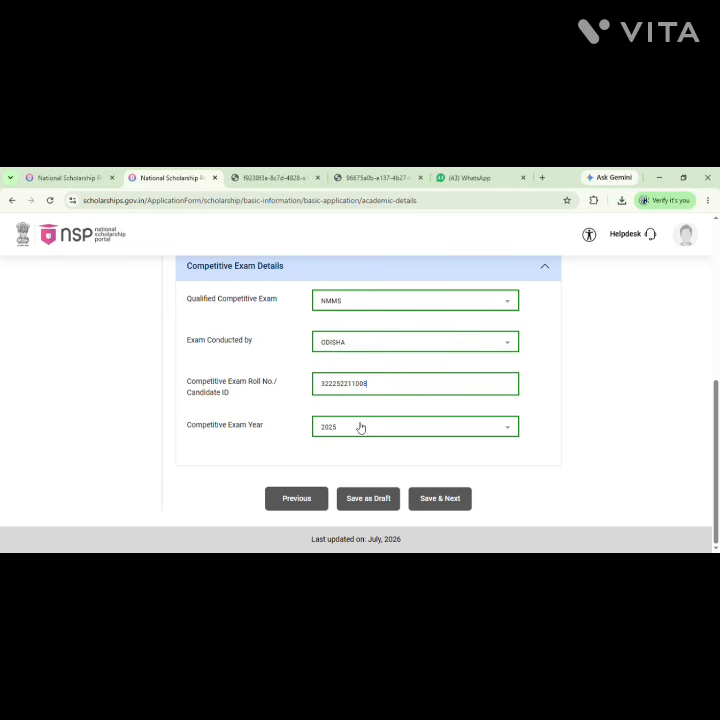
left_click(359, 428)
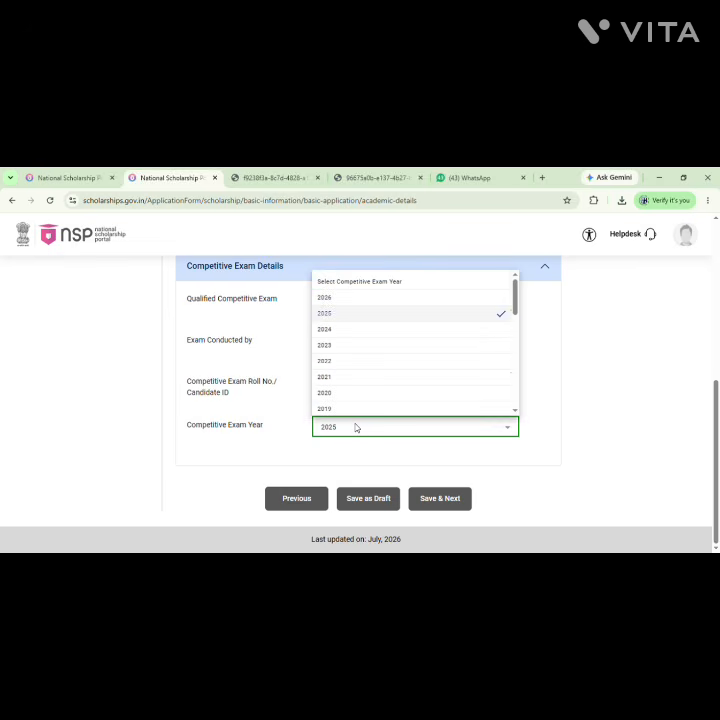
left_click(325, 314)
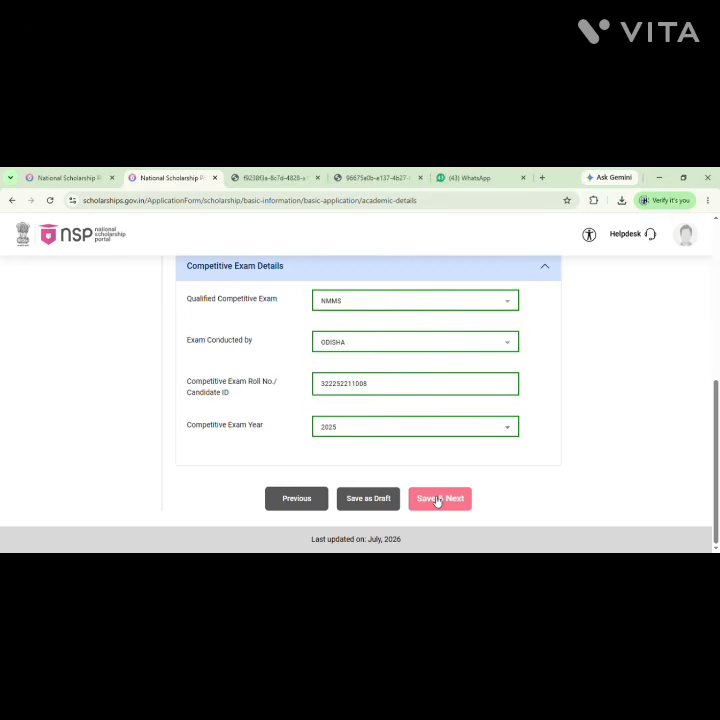
left_click(436, 499)
left_click(303, 439)
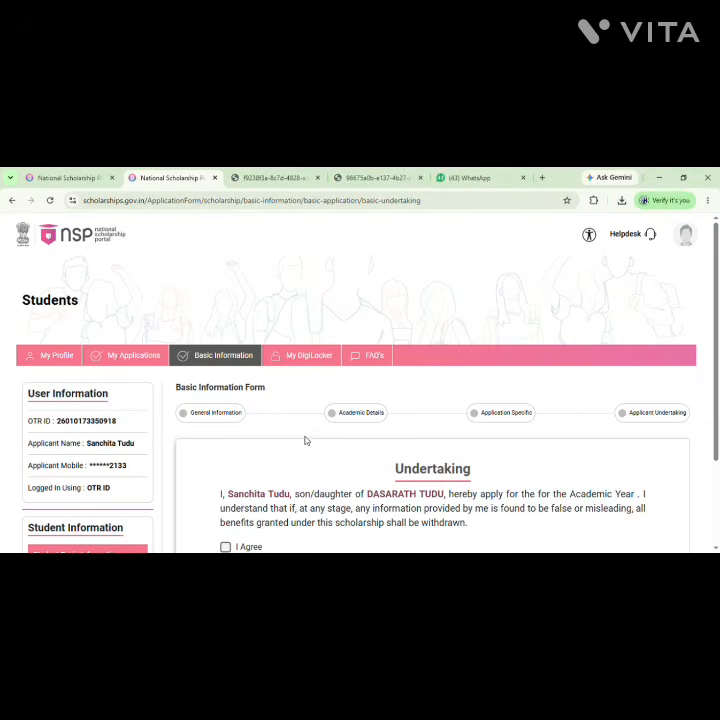
Agree to the applicant undertaking and submit the basic details, confirming the submission
scroll(306, 440, "down", 3)
left_click(225, 429)
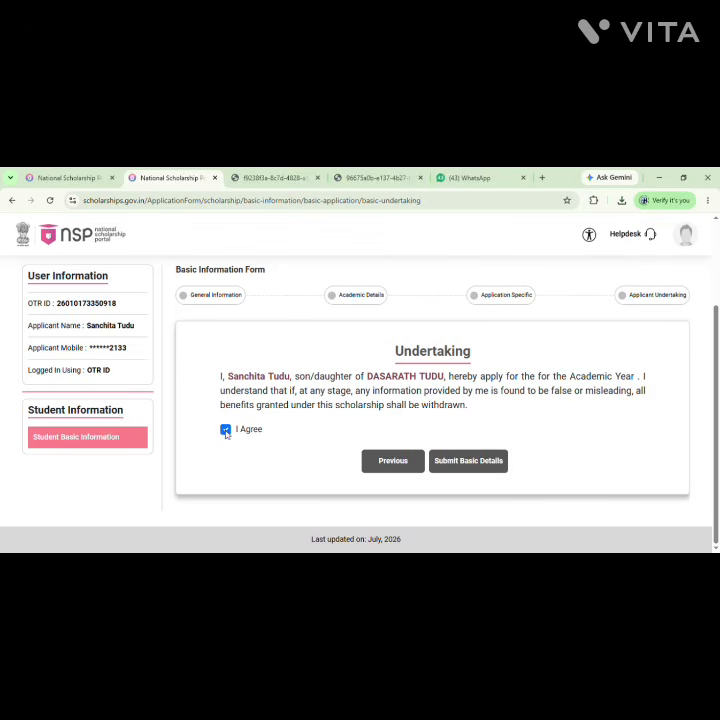
left_click(479, 471)
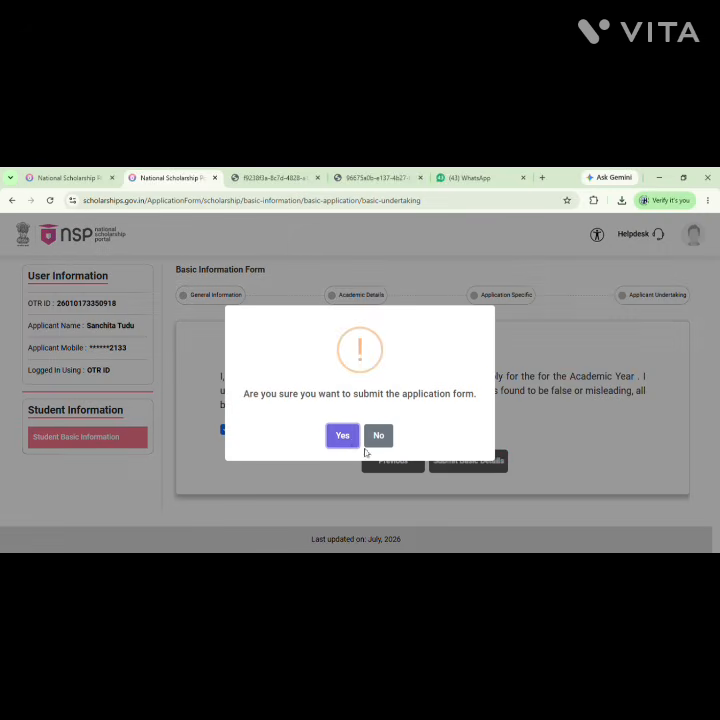
left_click(351, 440)
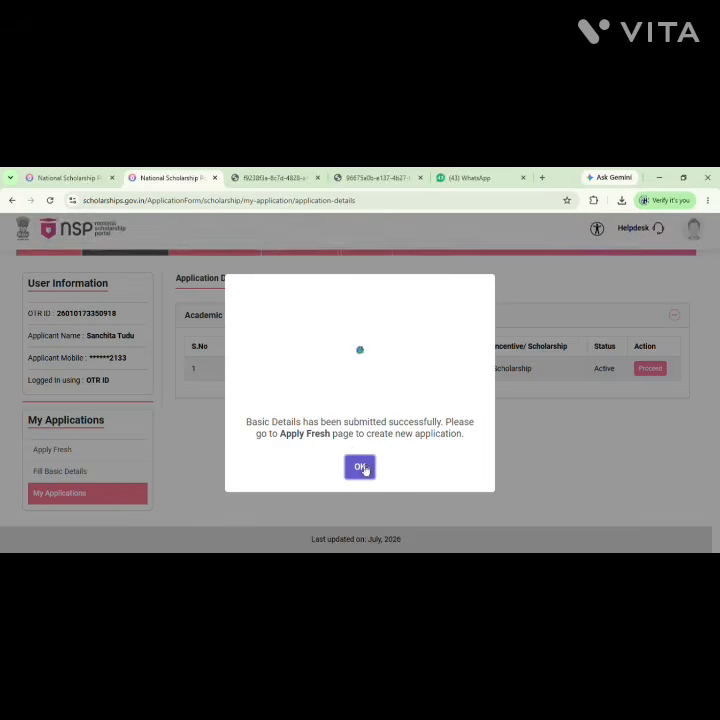
left_click(361, 468)
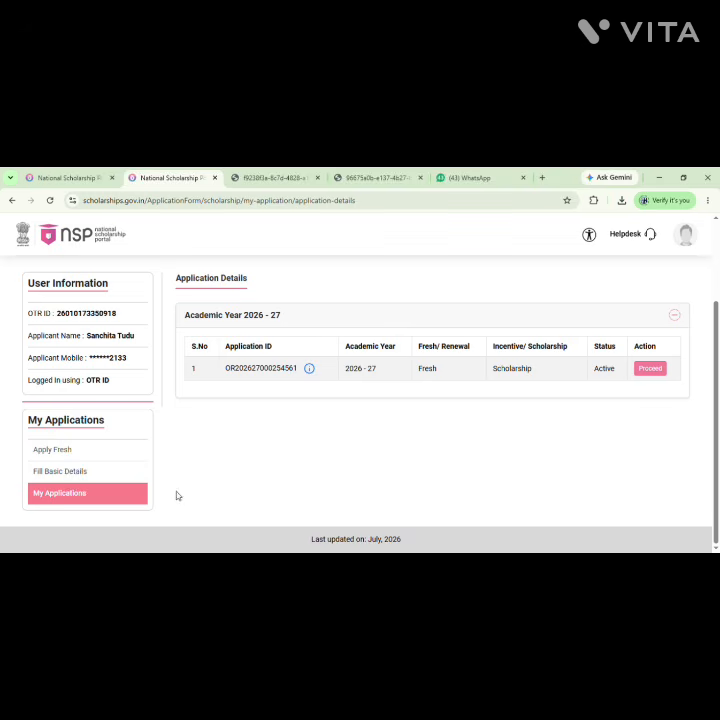
Start a fresh application for academic year 2026-27 and agree to both guideline declarations
left_click(67, 452)
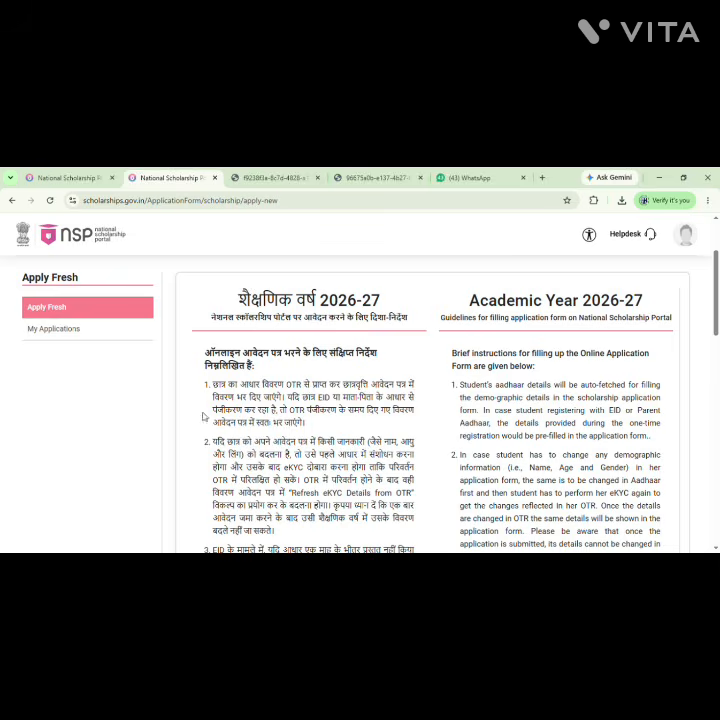
scroll(305, 376, "down", 15)
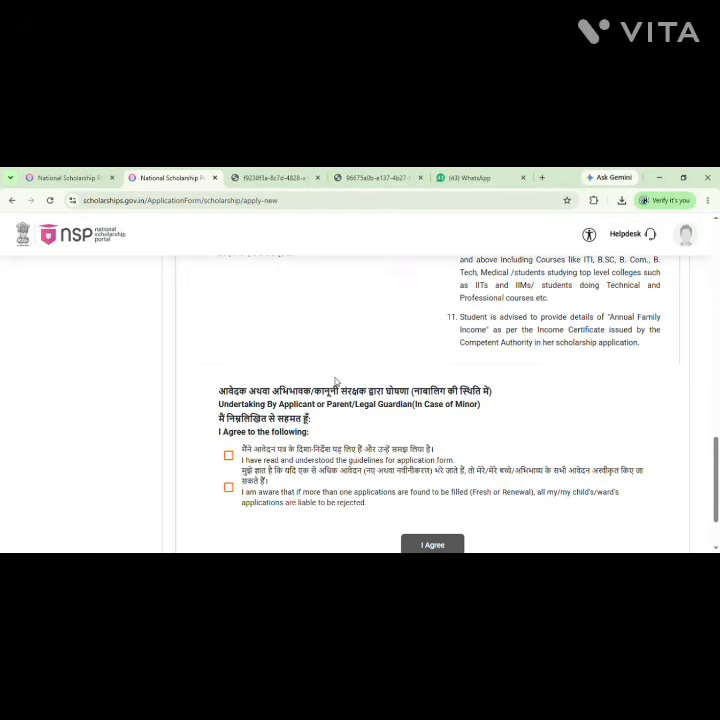
left_click(228, 455)
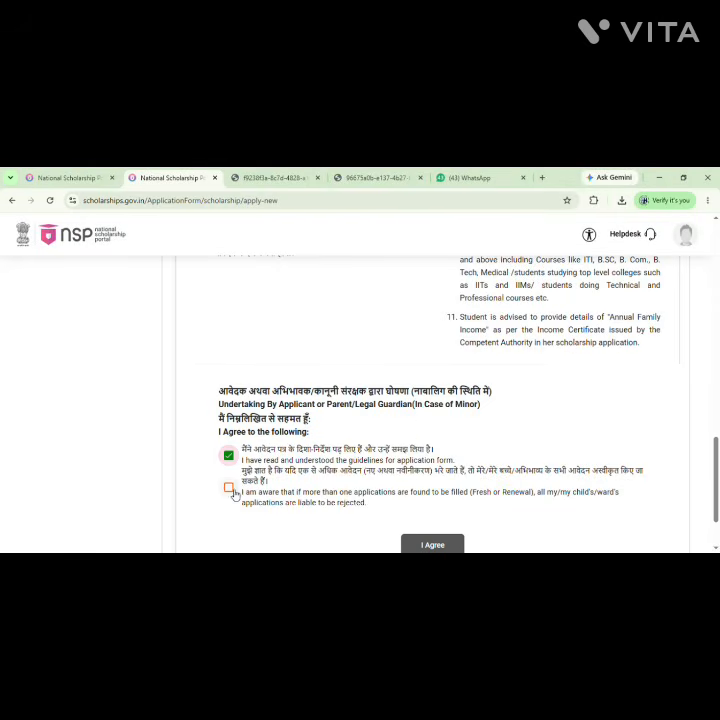
left_click(228, 487)
scroll(343, 484, "down", 2)
left_click(430, 465)
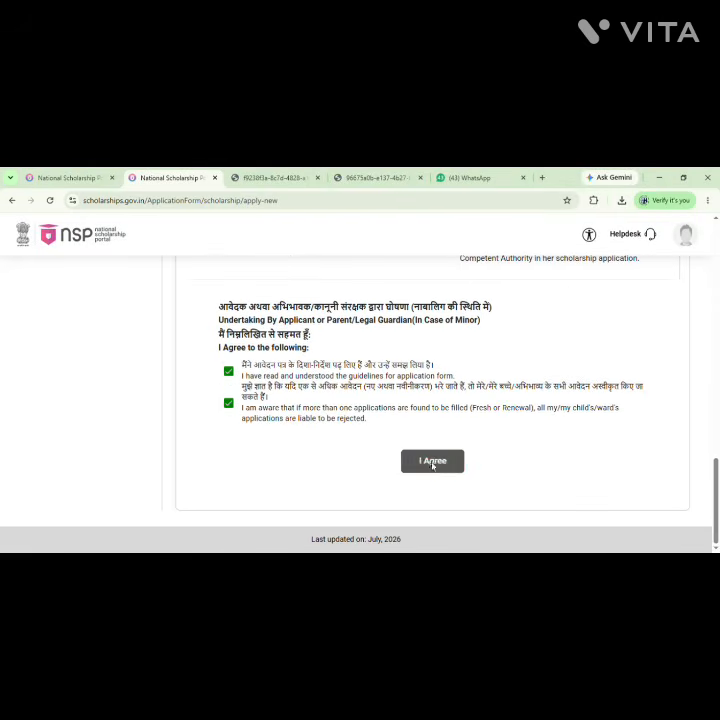
Try to apply for a fresh application with the application type Scholarship
left_click(357, 441)
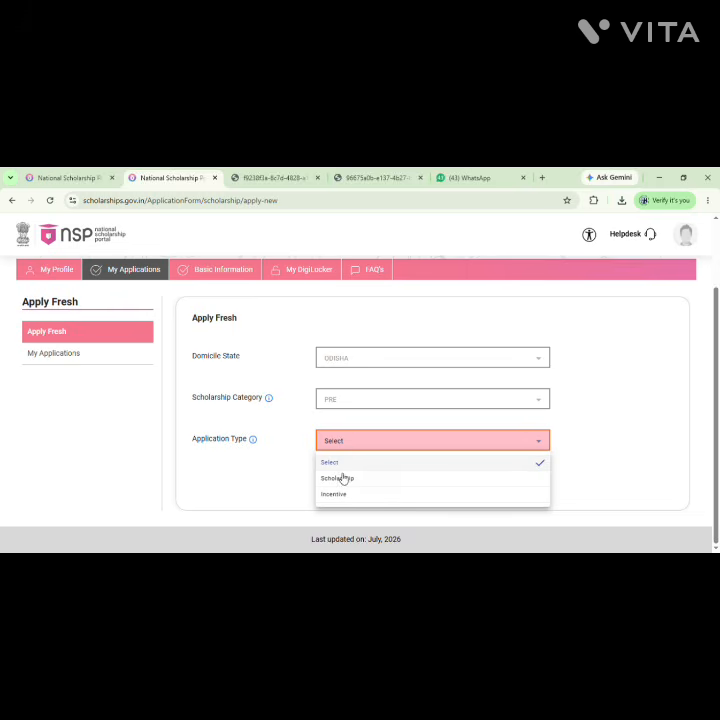
left_click(343, 479)
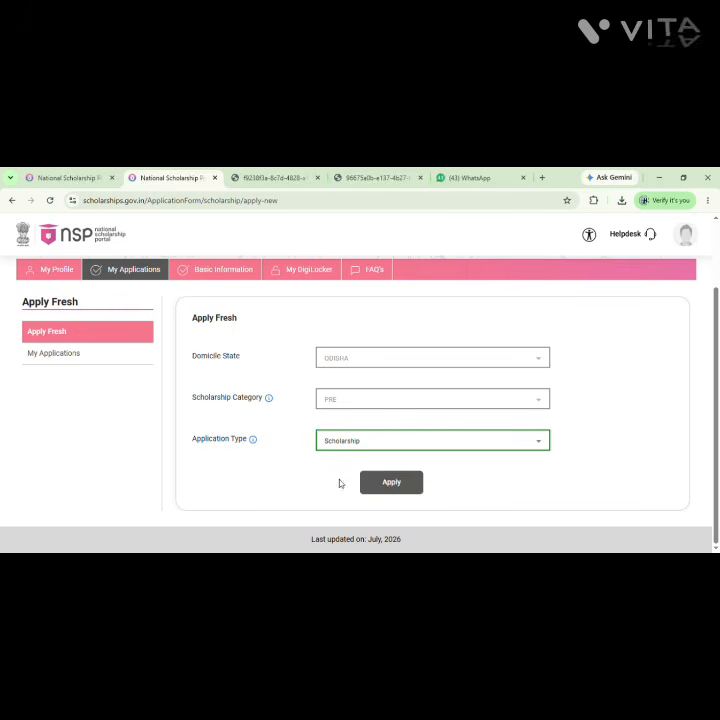
left_click(393, 484)
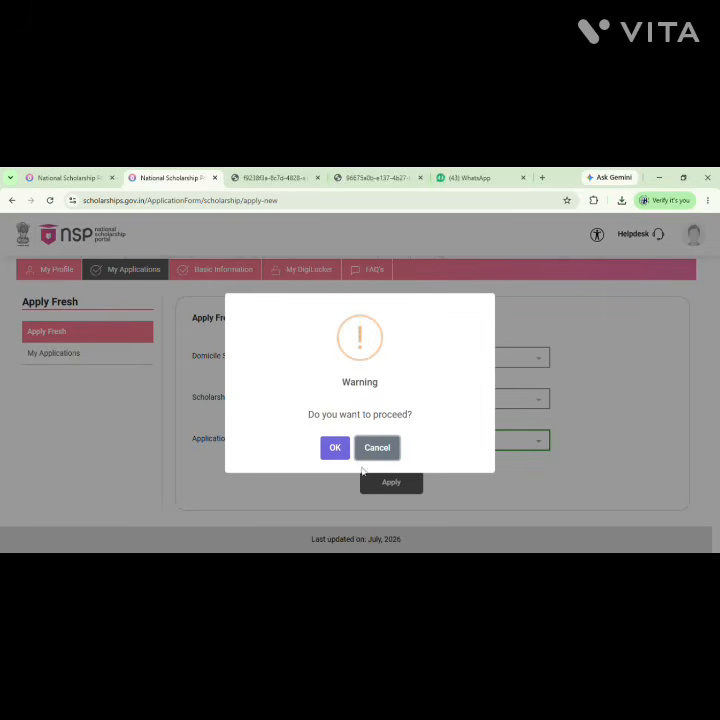
left_click(336, 448)
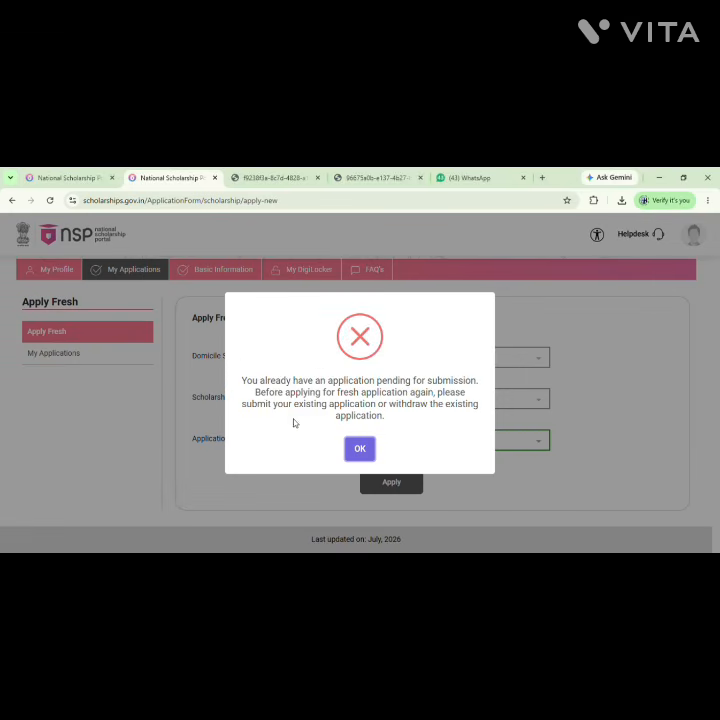
left_click(362, 451)
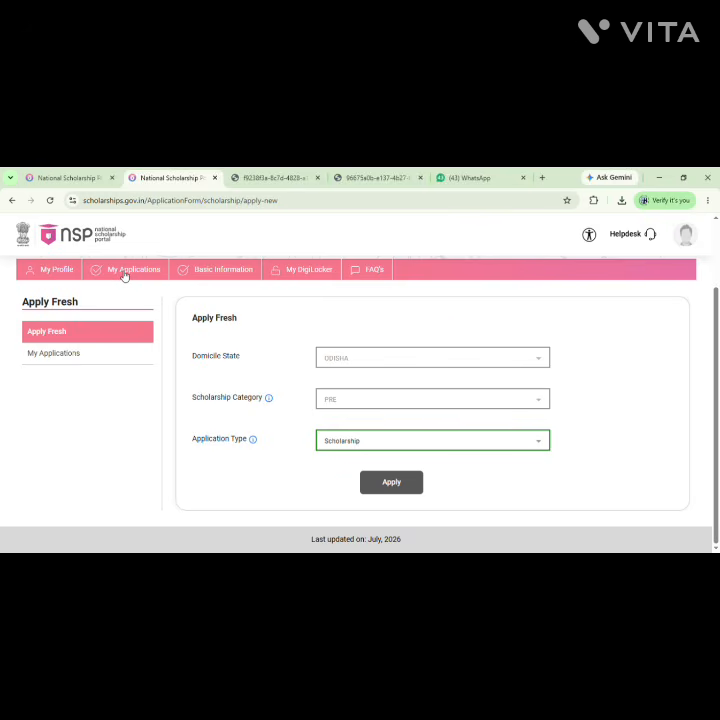
Open the existing 2026-27 fresh scholarship application from the applicant's applications and start filling or editing it
left_click(124, 276)
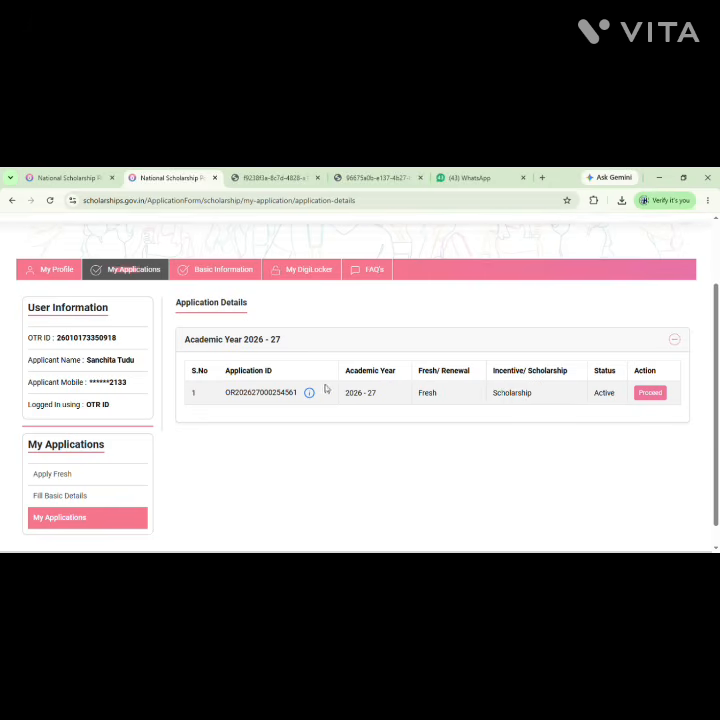
left_click(651, 394)
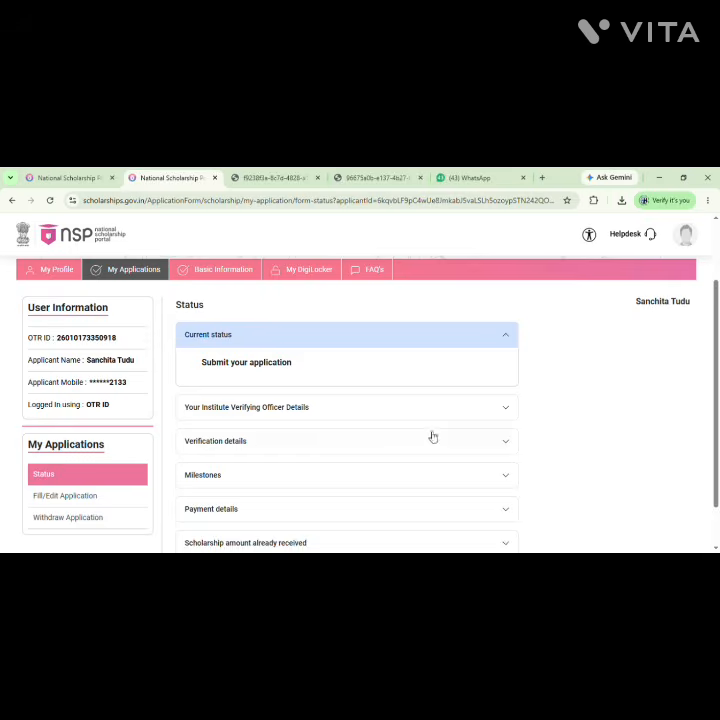
scroll(270, 454, "down", 1)
scroll(270, 454, "down", 1)
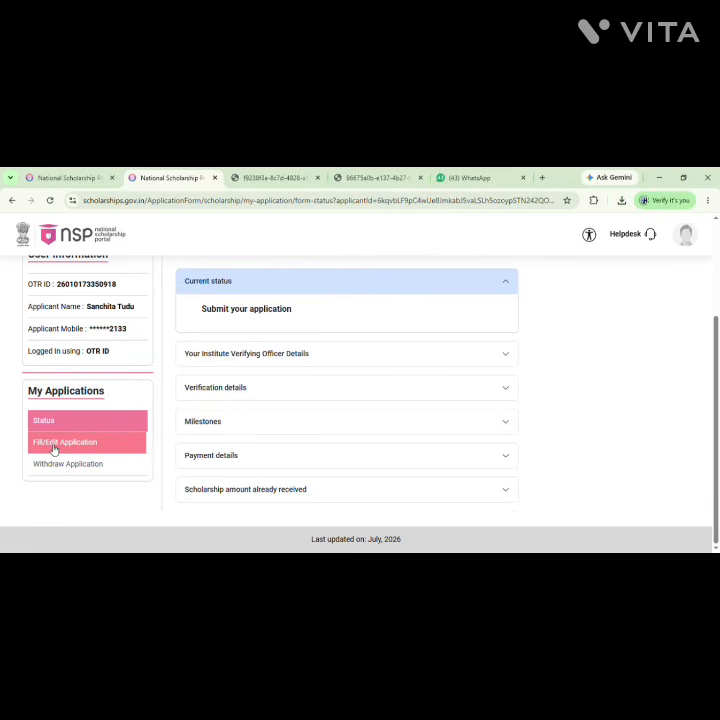
left_click(54, 448)
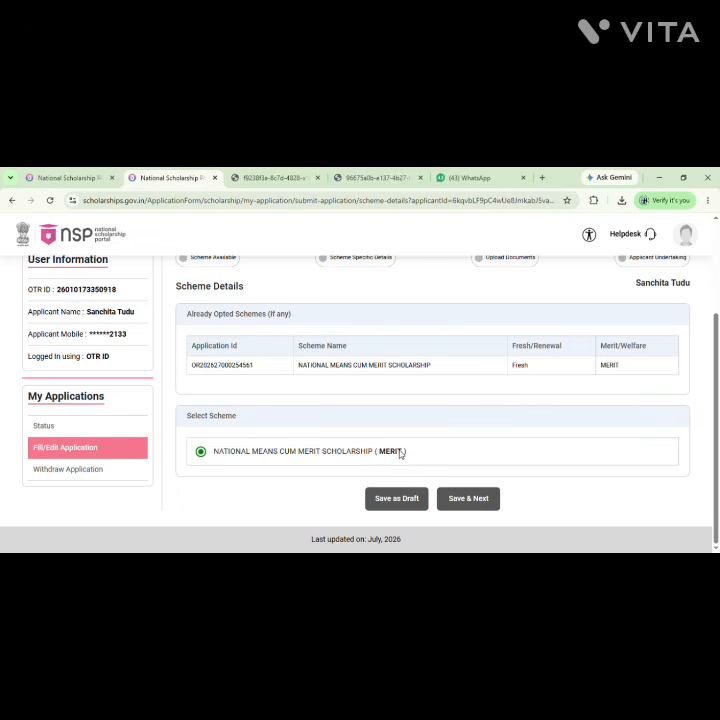
Save the National Means cum Merit Scholarship scheme selection and proceed past the scheme specific details to the document upload
left_click(472, 500)
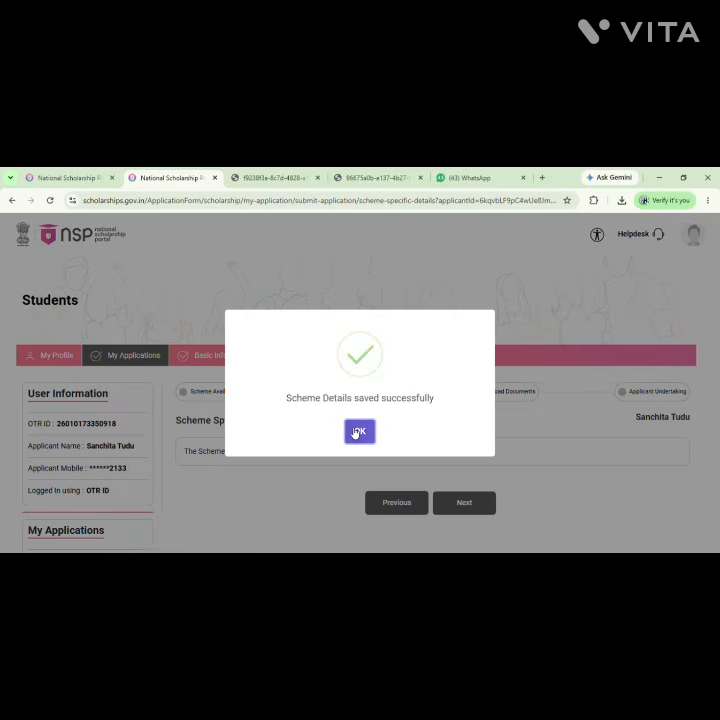
left_click(358, 432)
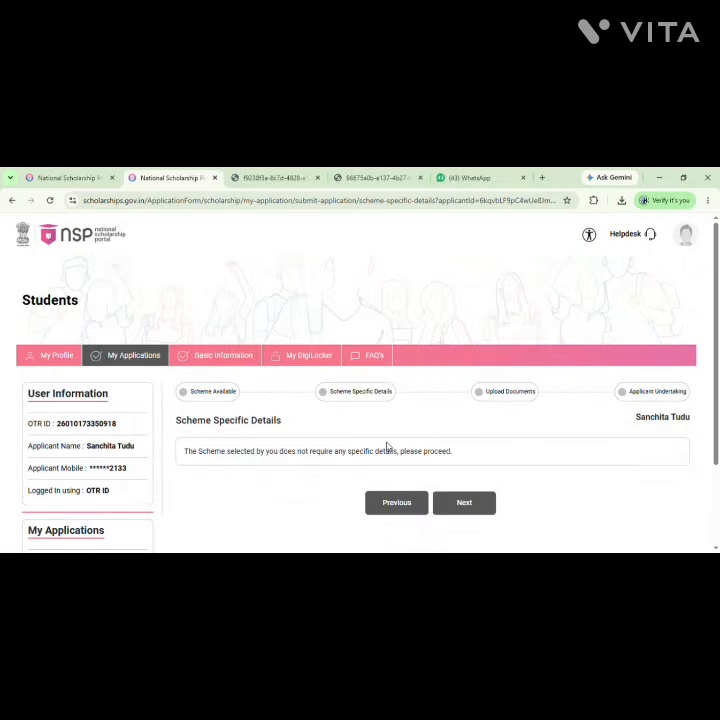
scroll(435, 451, "down", 2)
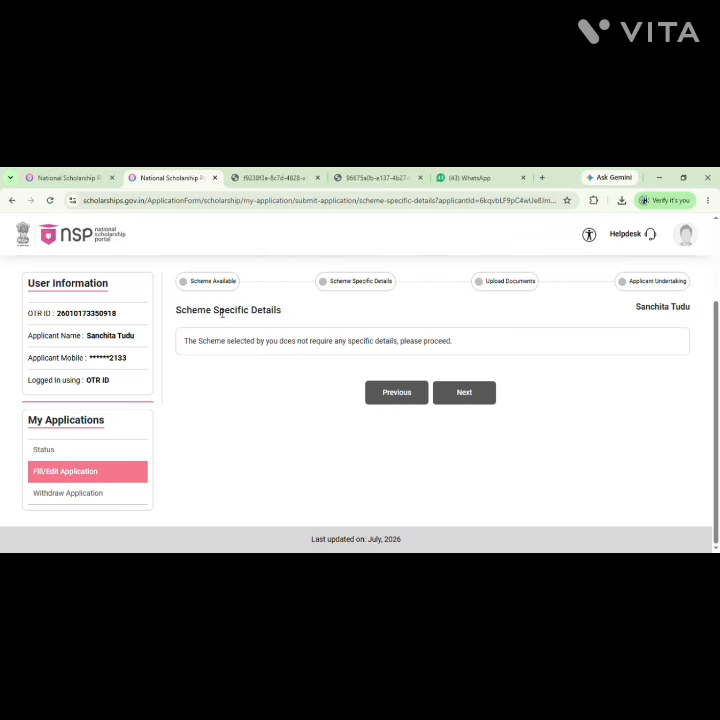
left_click(468, 394)
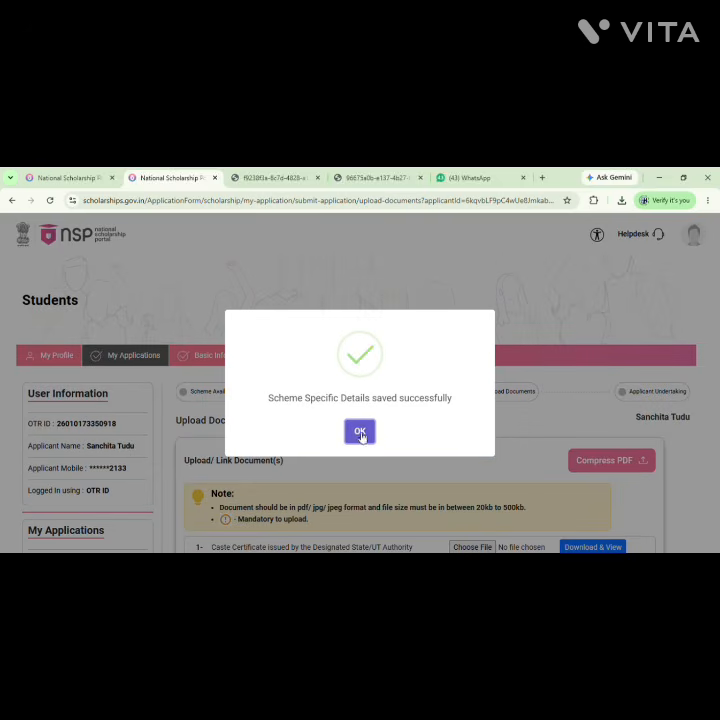
left_click(361, 433)
scroll(435, 408, "down", 3)
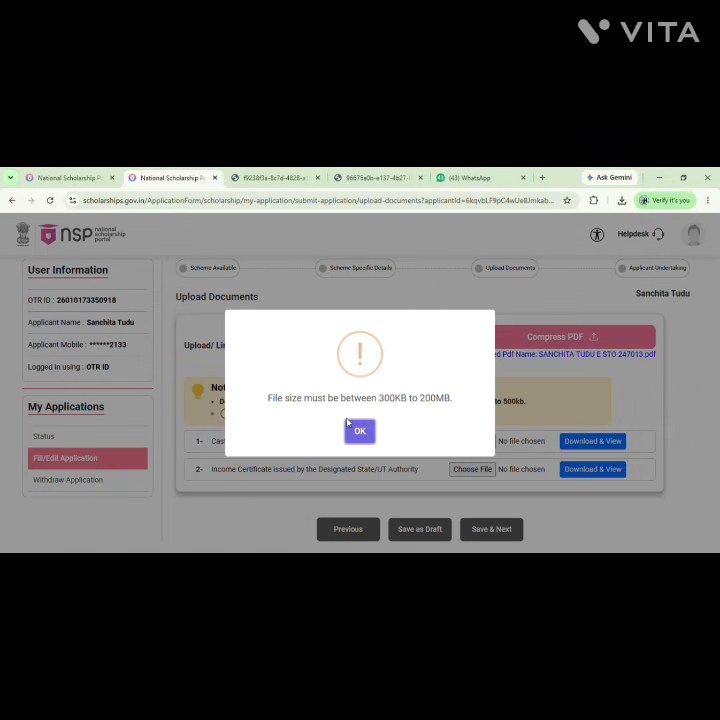
Save the document upload page without attaching caste or income certificate files and proceed to the applicant undertaking
left_click(362, 433)
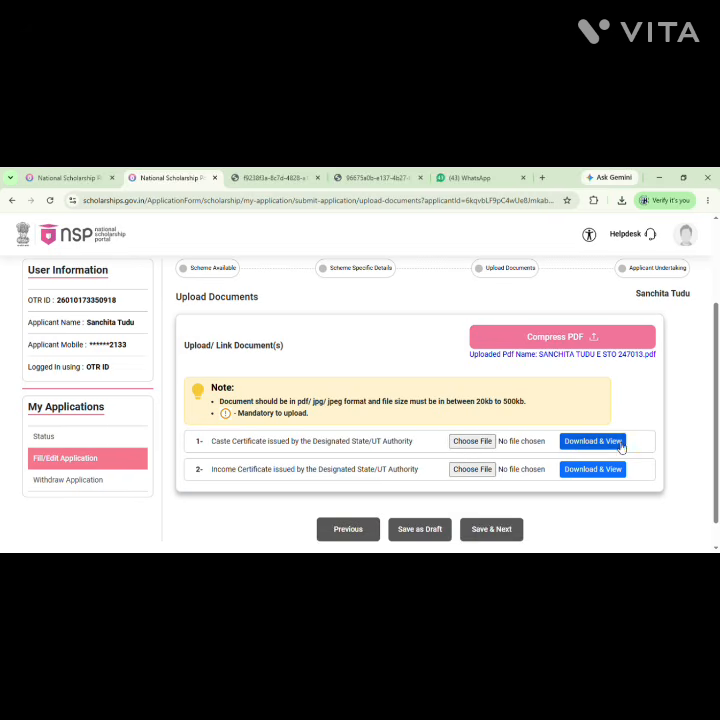
scroll(475, 478, "down", 1)
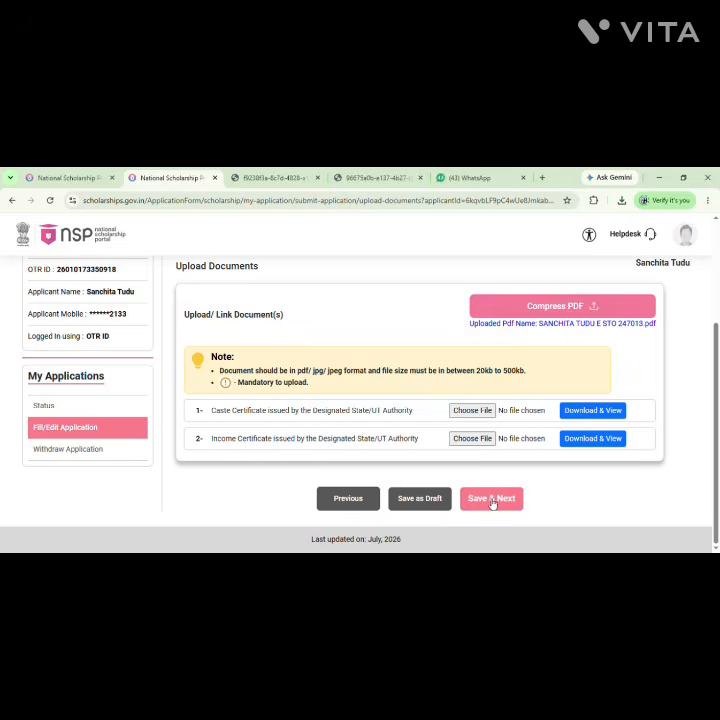
left_click(491, 500)
left_click(362, 433)
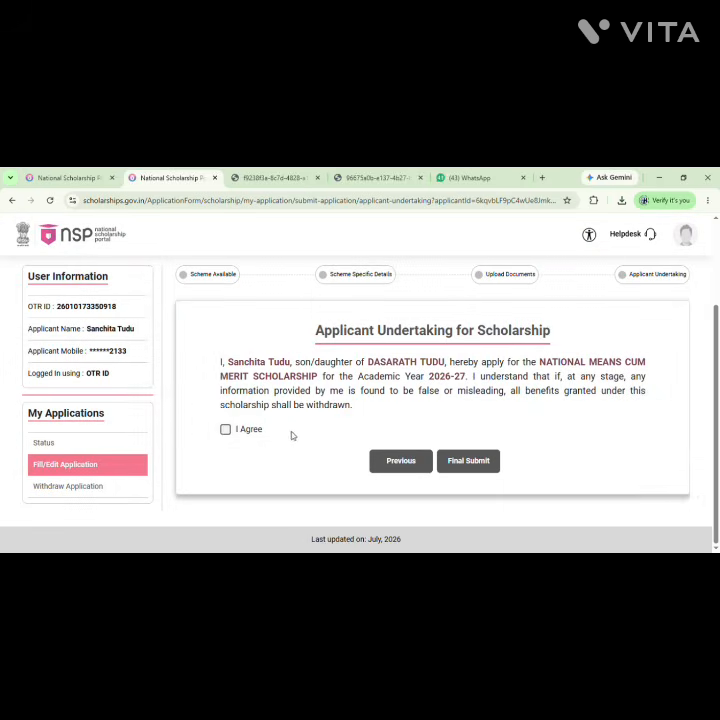
Agree to the applicant undertaking for the National Means cum Merit Scholarship and make the confirmed final submission of the application
left_click(225, 430)
left_click(465, 462)
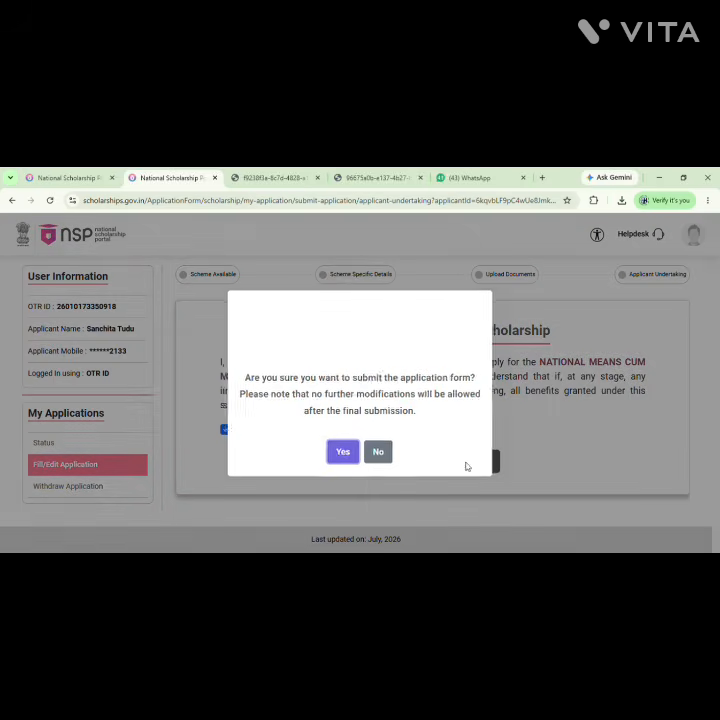
left_click(343, 454)
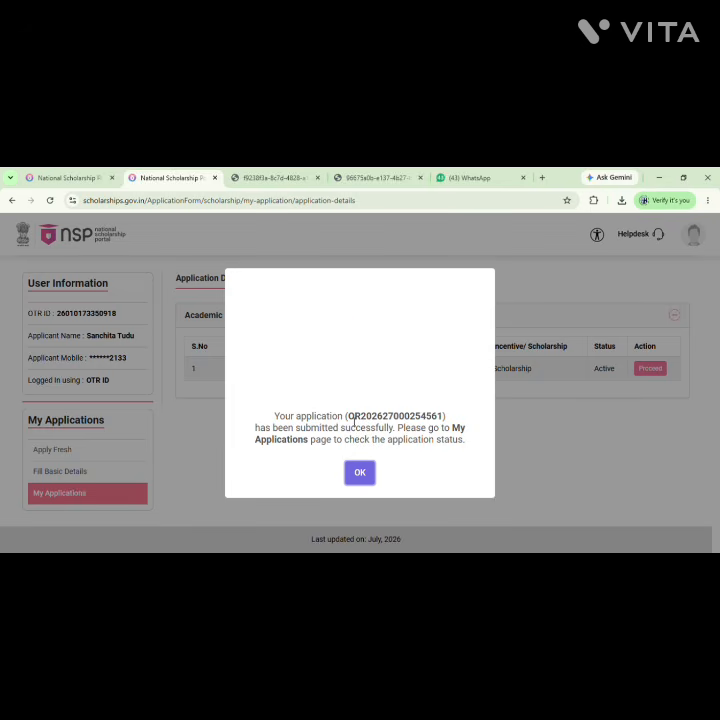
left_click_drag(349, 416, 448, 424)
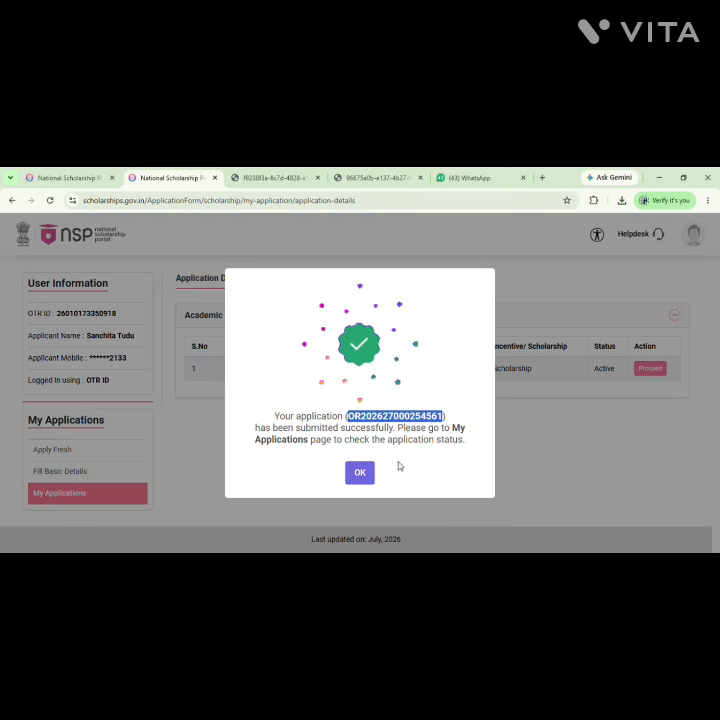
left_click(362, 473)
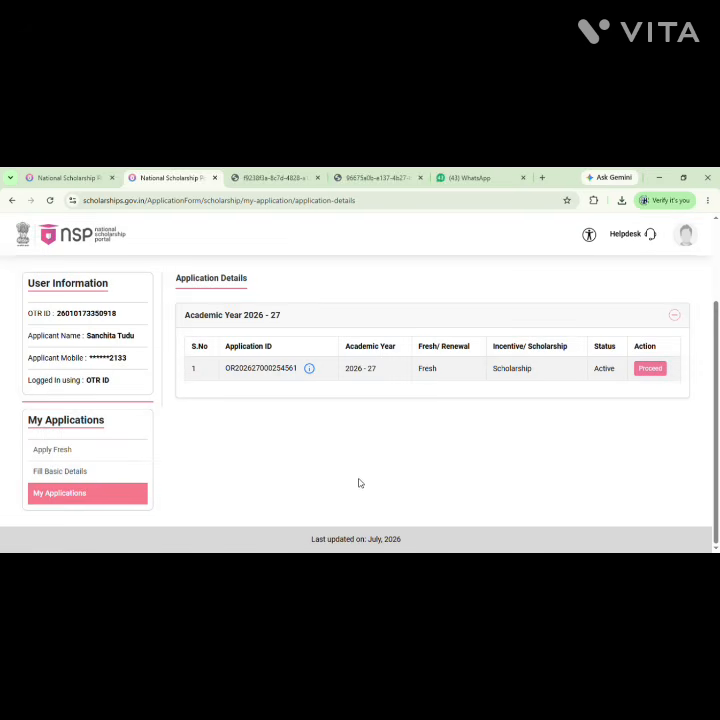
Open the submitted 2026-27 application and review its printable application form
left_click(652, 369)
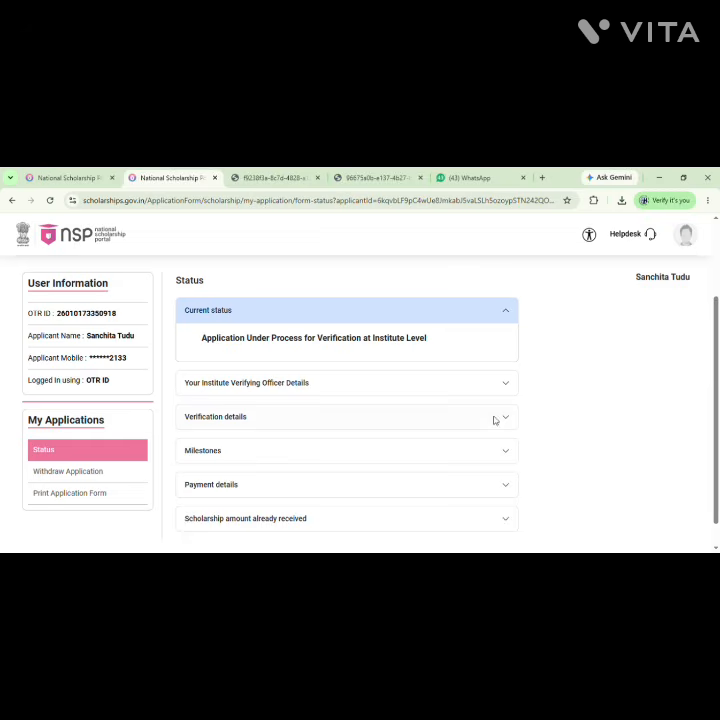
left_click(75, 494)
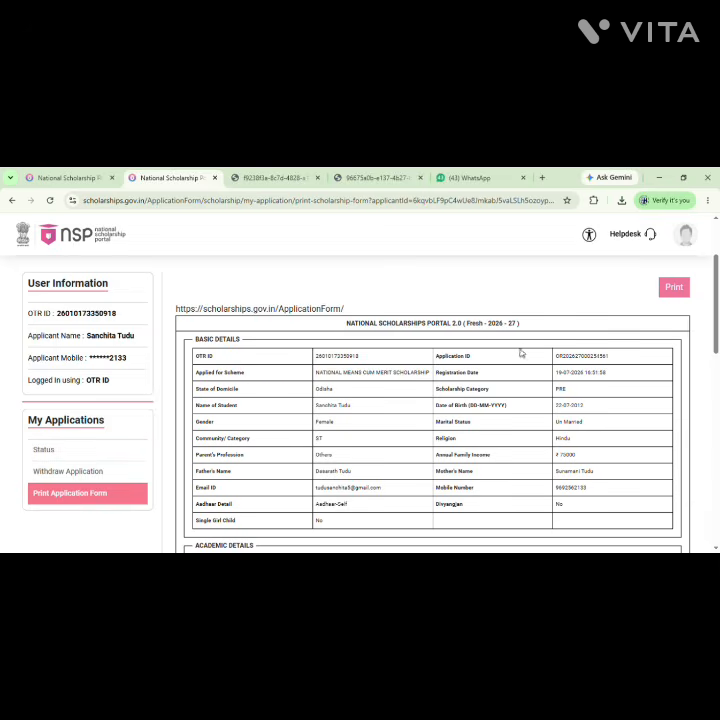
scroll(525, 380, "down", 5)
scroll(530, 402, "up", 5)
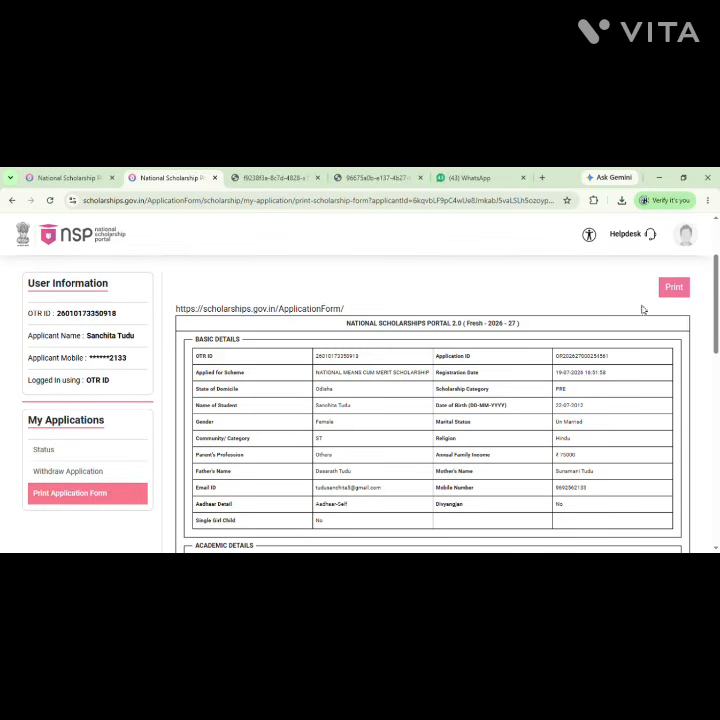